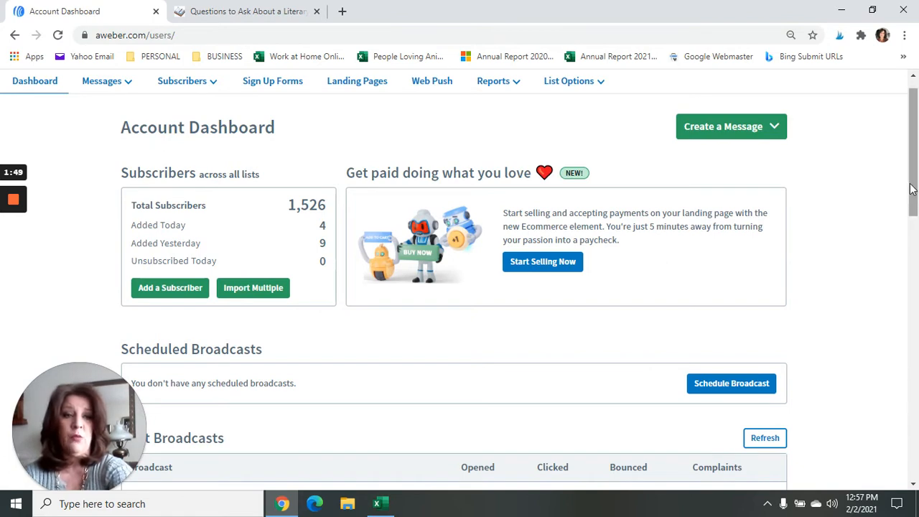
Open the Follow Up Series for the Lewiston Writers' Group list and look over its first messages and send intervals.
{"action": "left_click_drag", "start_coordinate": [915, 190], "coordinate": [917, 173]}
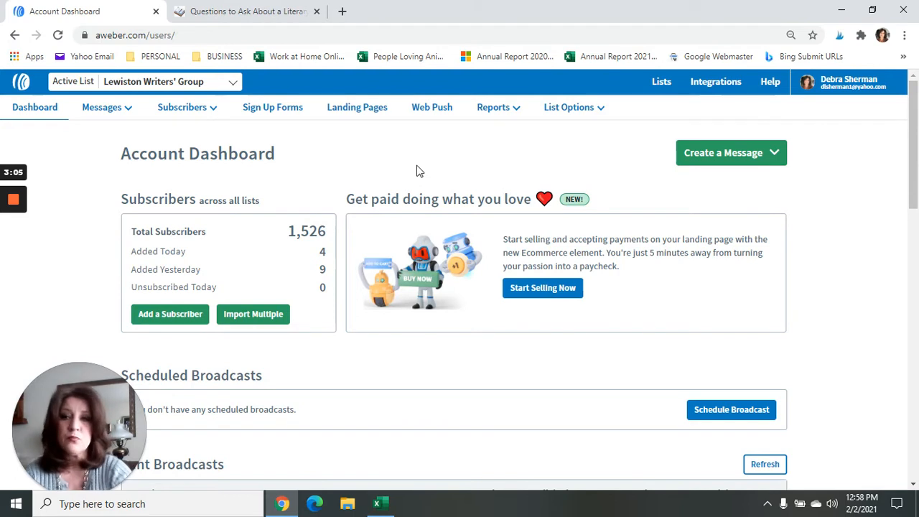
{"action": "mouse_move", "coordinate": [126, 108]}
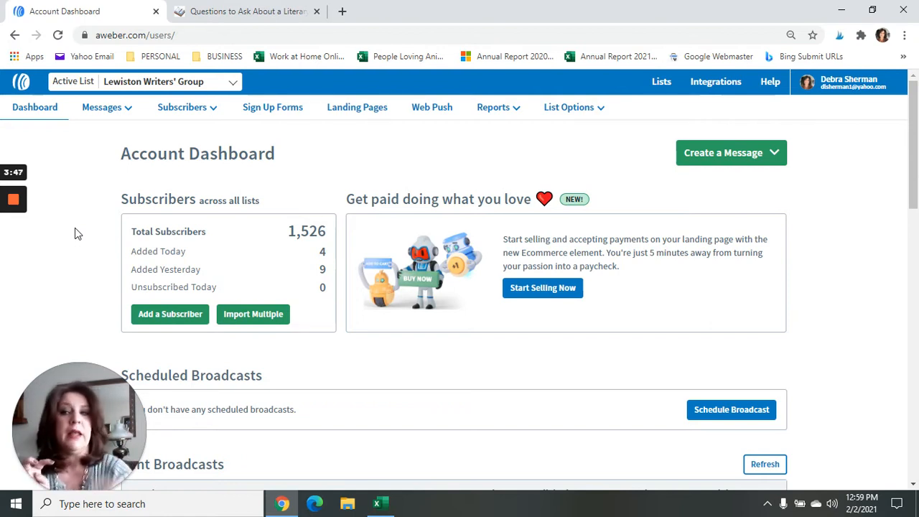
{"action": "left_click", "coordinate": [101, 107]}
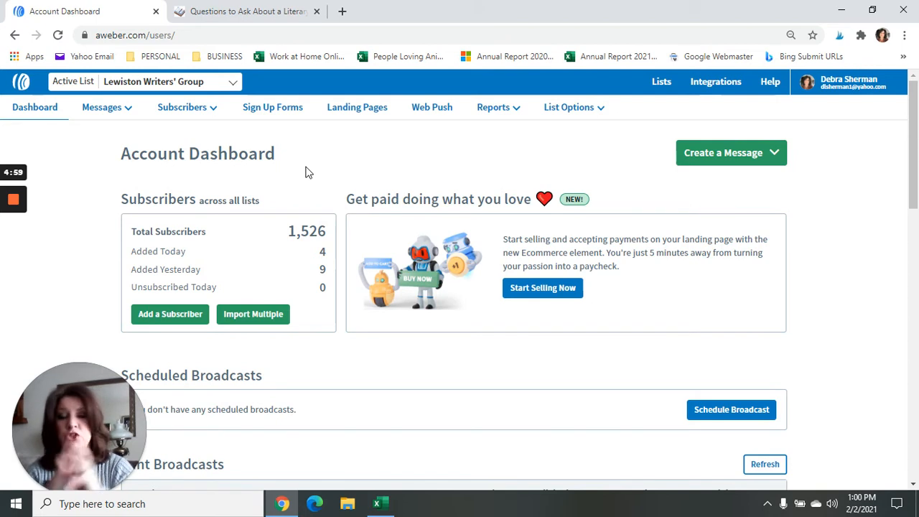
{"action": "mouse_move", "coordinate": [89, 112]}
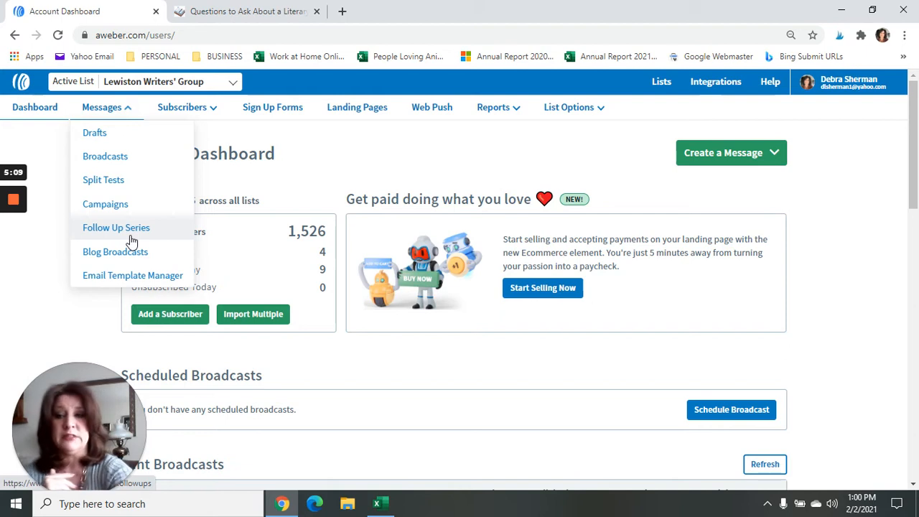
{"action": "left_click", "coordinate": [130, 237]}
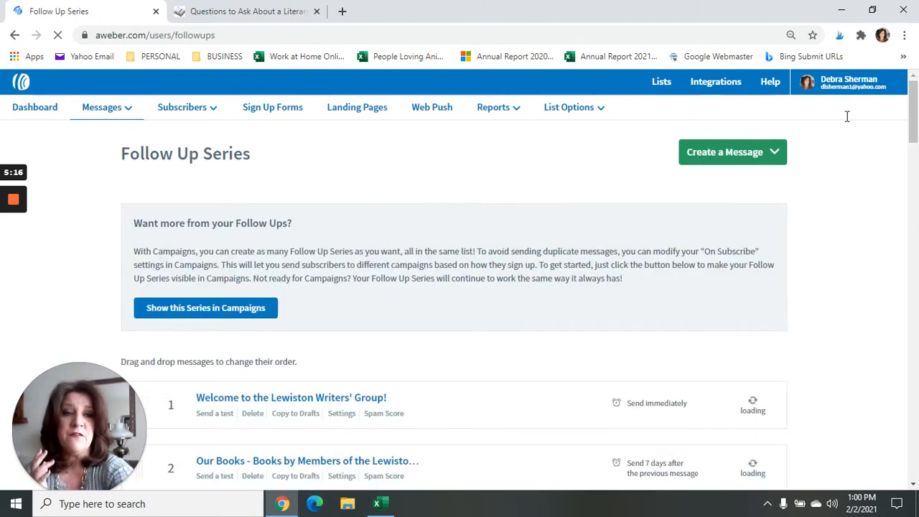
{"action": "scroll", "coordinate": [916, 111], "scroll_direction": "down", "scroll_amount": 1}
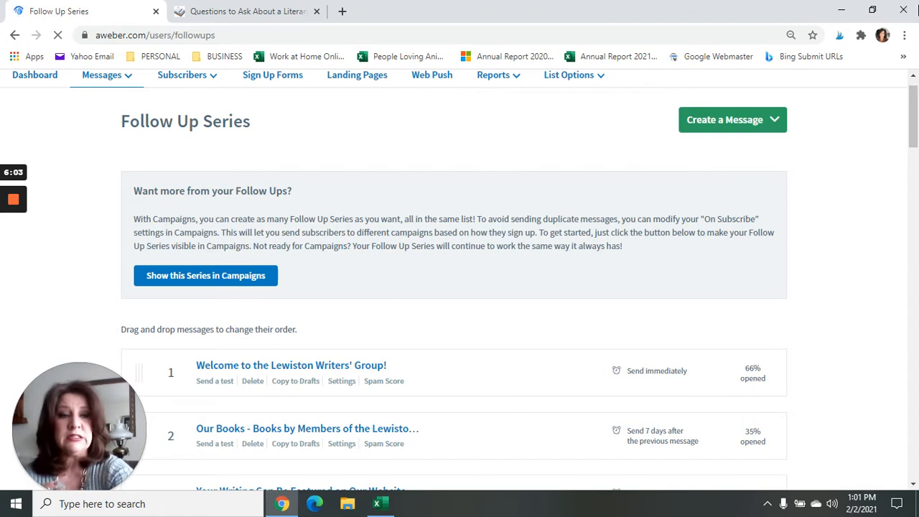
{"action": "left_click_drag", "start_coordinate": [916, 115], "coordinate": [914, 133]}
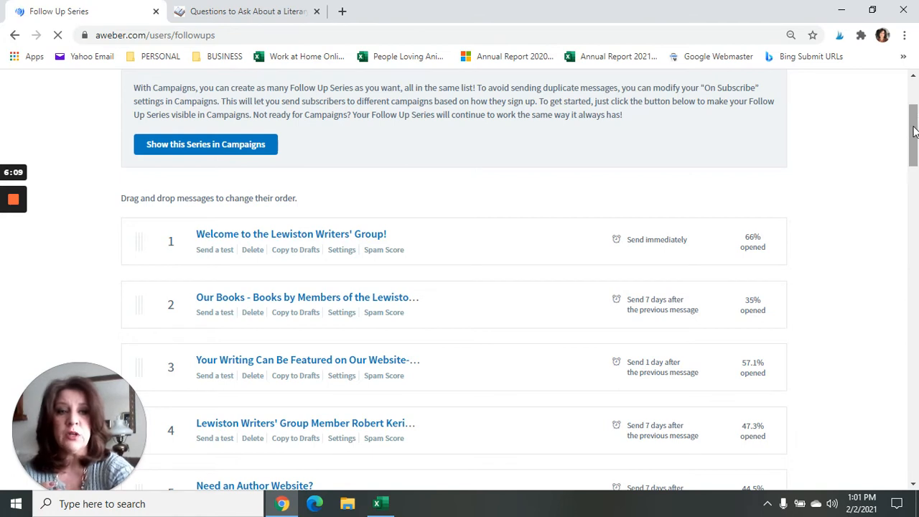
{"action": "left_click_drag", "start_coordinate": [915, 128], "coordinate": [916, 108]}
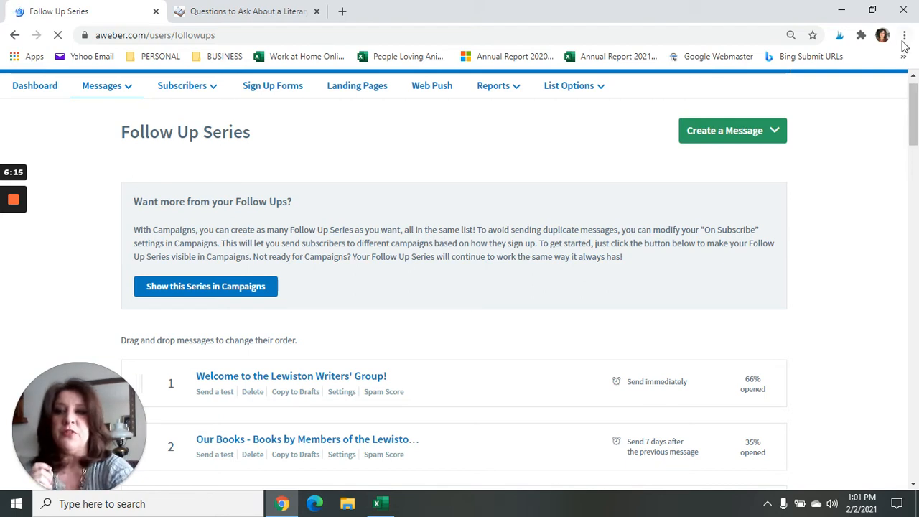
View the "Questions to Ask About a Literary Agent" web page, dismissing the mailing list popup and skimming the article.
{"action": "left_click", "coordinate": [258, 14]}
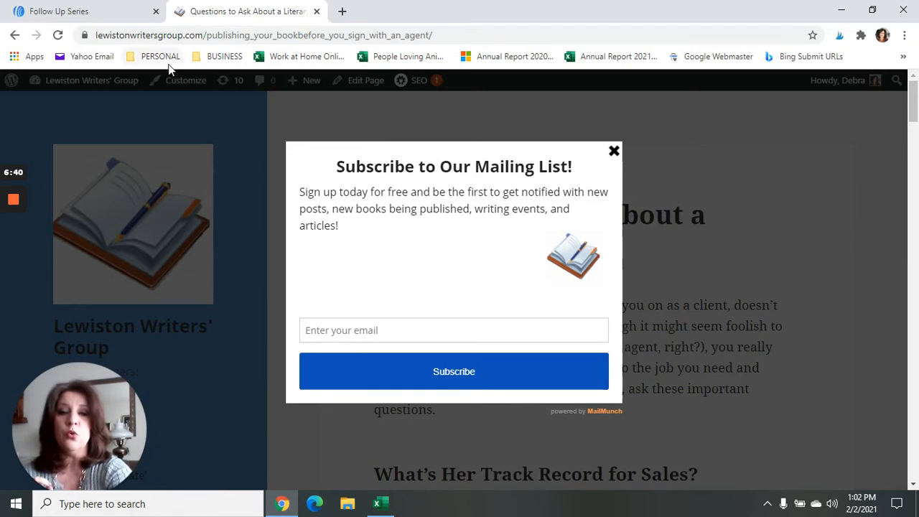
{"action": "left_click", "coordinate": [614, 151]}
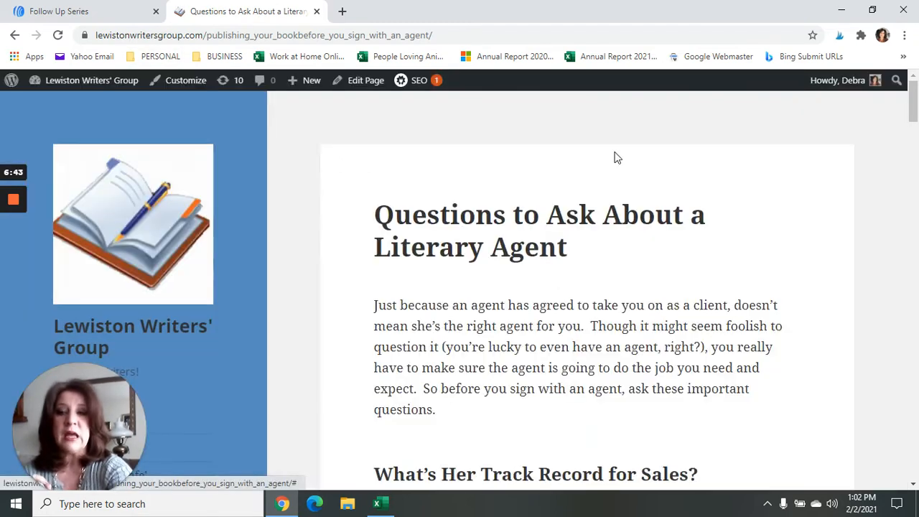
{"action": "left_click_drag", "start_coordinate": [907, 106], "coordinate": [910, 188]}
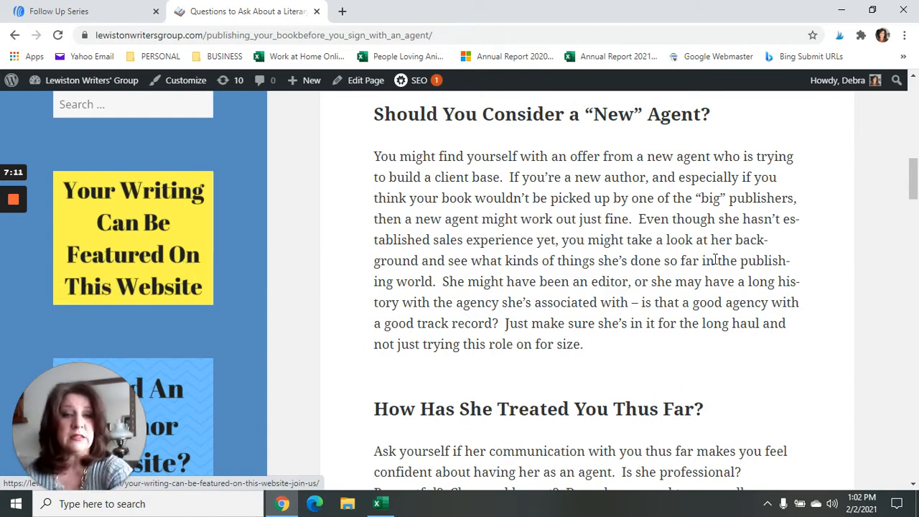
{"action": "left_click_drag", "start_coordinate": [915, 180], "coordinate": [915, 99]}
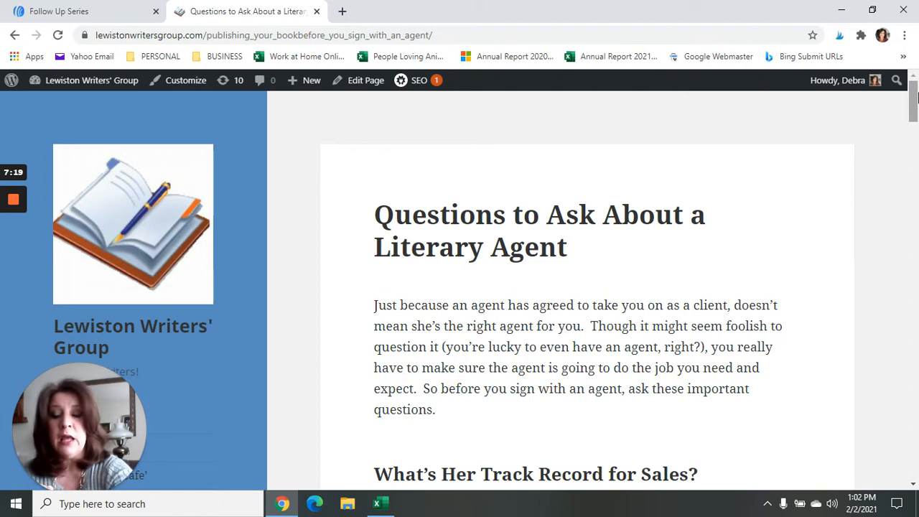
Switch to the Excel worksheet of website pages and examine its tracking columns through Subscribers.
{"action": "left_click", "coordinate": [389, 506]}
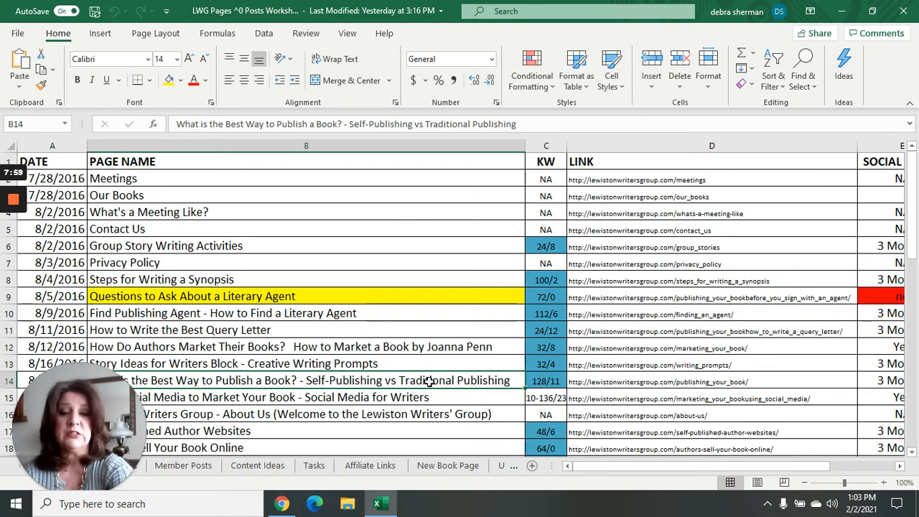
{"action": "left_click_drag", "start_coordinate": [615, 471], "coordinate": [645, 467]}
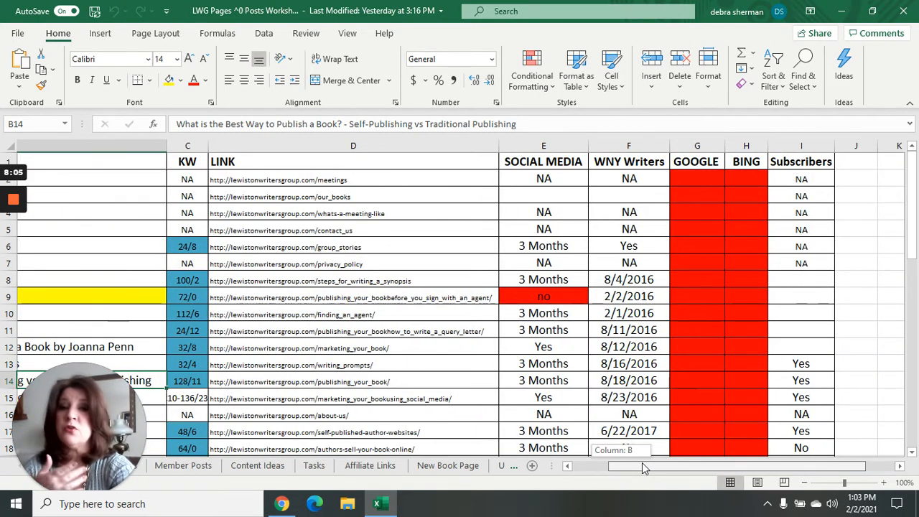
{"action": "left_click_drag", "start_coordinate": [645, 467], "coordinate": [590, 464]}
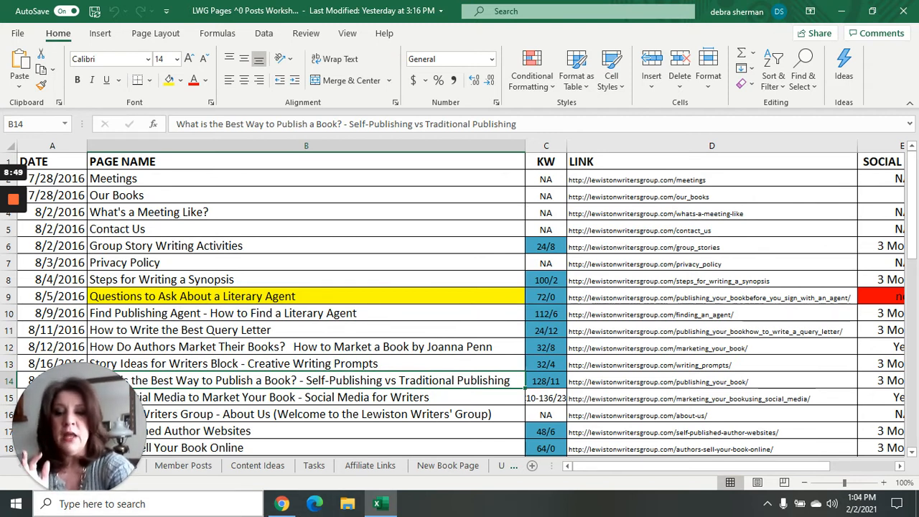
Return to AWeber's Follow Up Series in Chrome and open the "Your Writing Can Be Featured on Our Website" message.
{"action": "left_click", "coordinate": [281, 506]}
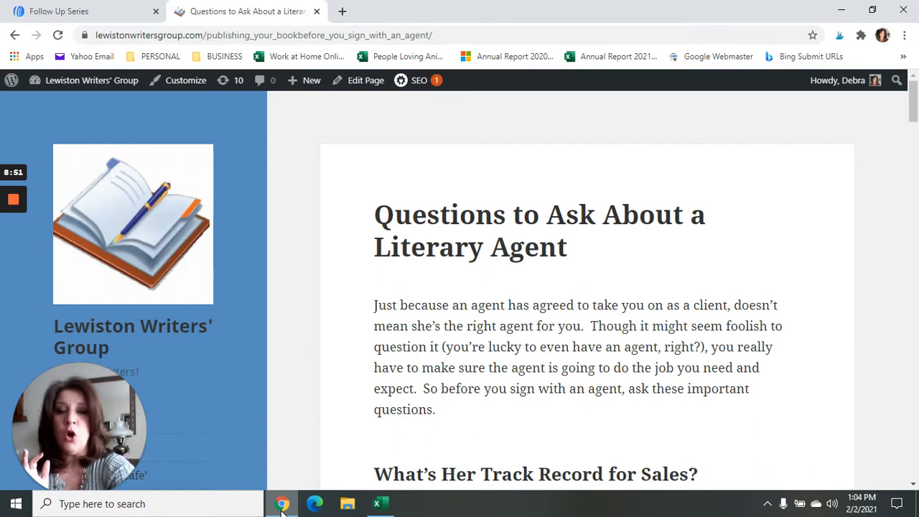
{"action": "left_click", "coordinate": [118, 16]}
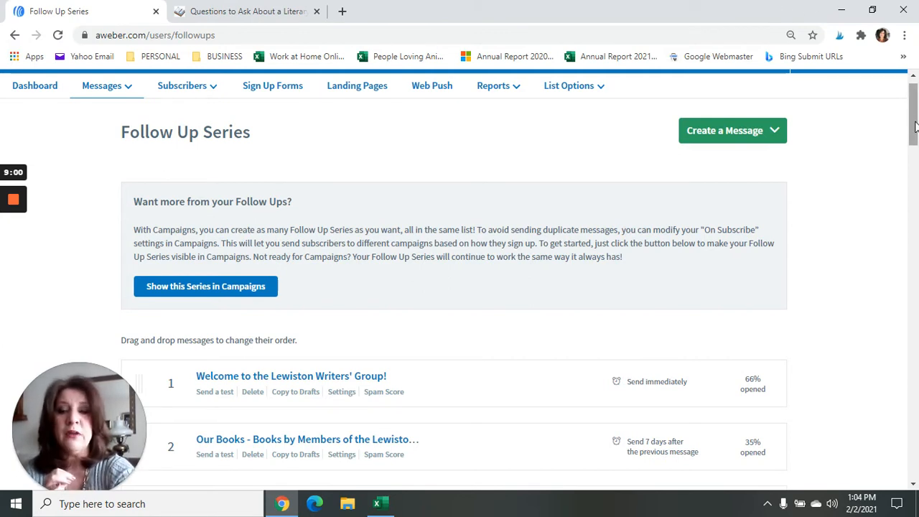
{"action": "left_click_drag", "start_coordinate": [913, 114], "coordinate": [915, 127]}
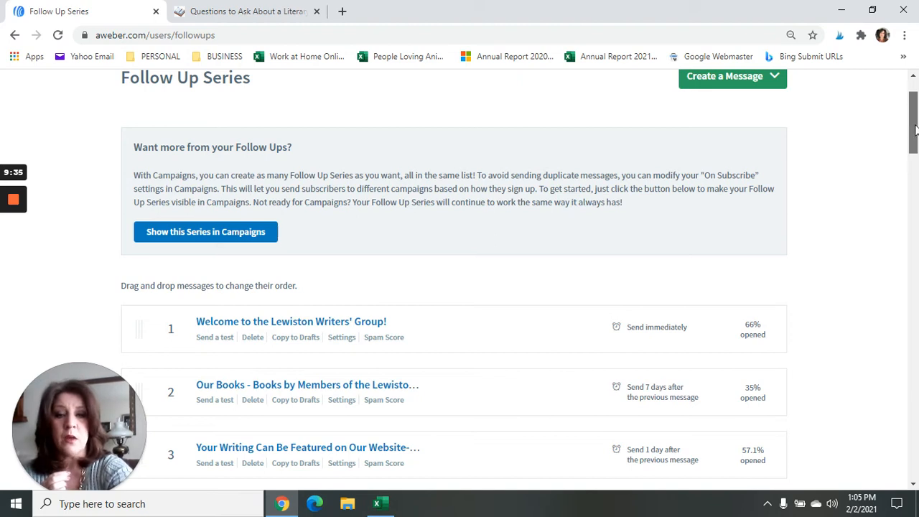
{"action": "scroll", "coordinate": [915, 136], "scroll_direction": "down", "scroll_amount": 2}
{"action": "scroll", "coordinate": [915, 136], "scroll_direction": "down", "scroll_amount": 2}
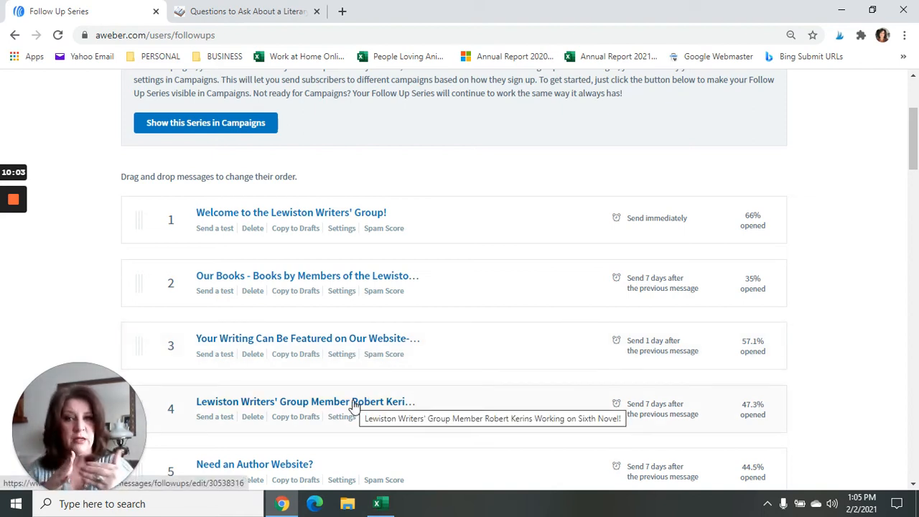
{"action": "left_click", "coordinate": [337, 349]}
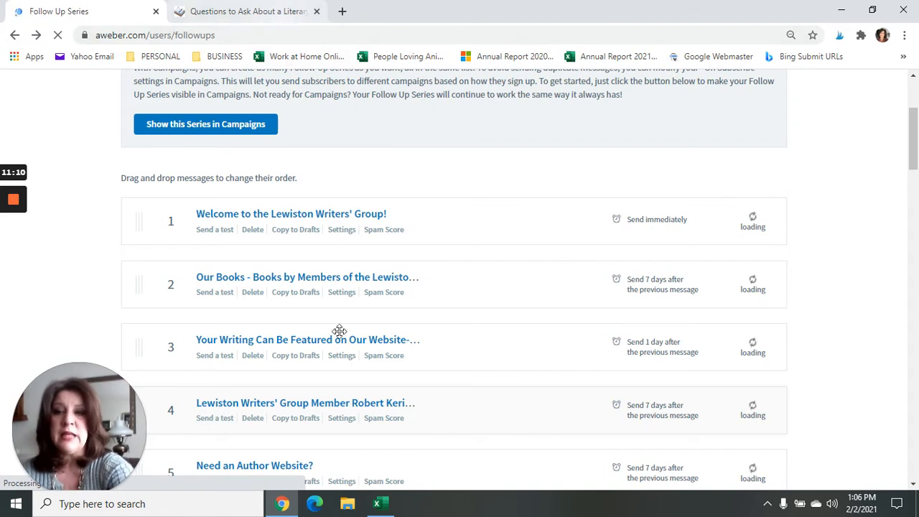
Review the page list in the Excel worksheet alongside the "Questions to Ask About a Literary Agent" page in Chrome.
{"action": "left_click", "coordinate": [382, 505]}
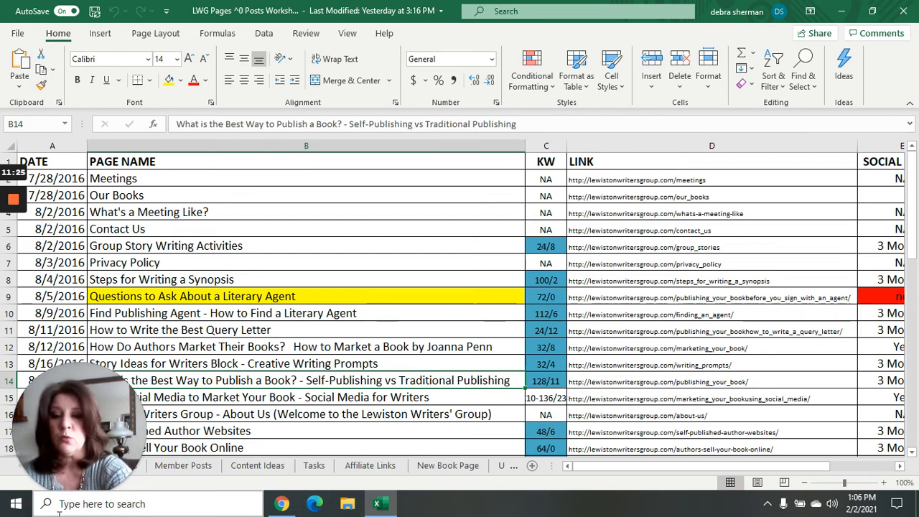
{"action": "left_click", "coordinate": [283, 508]}
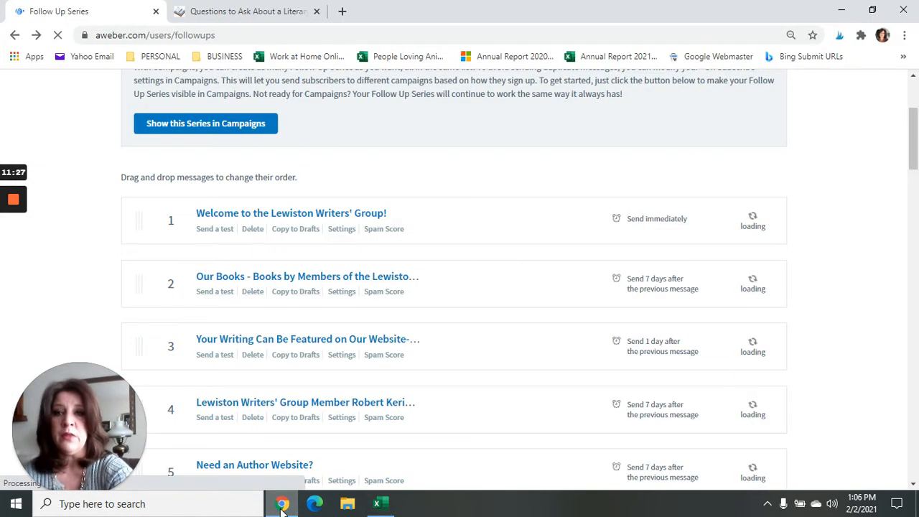
{"action": "left_click", "coordinate": [291, 14]}
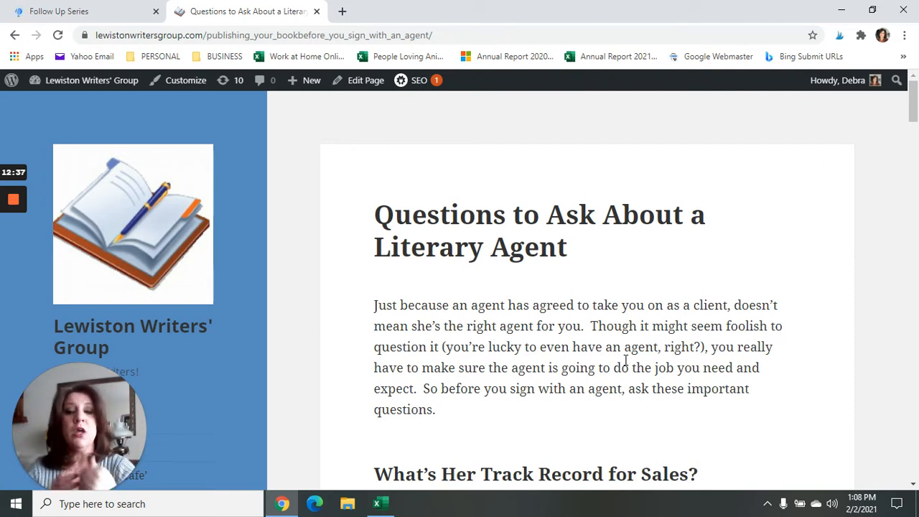
{"action": "left_click", "coordinate": [381, 505]}
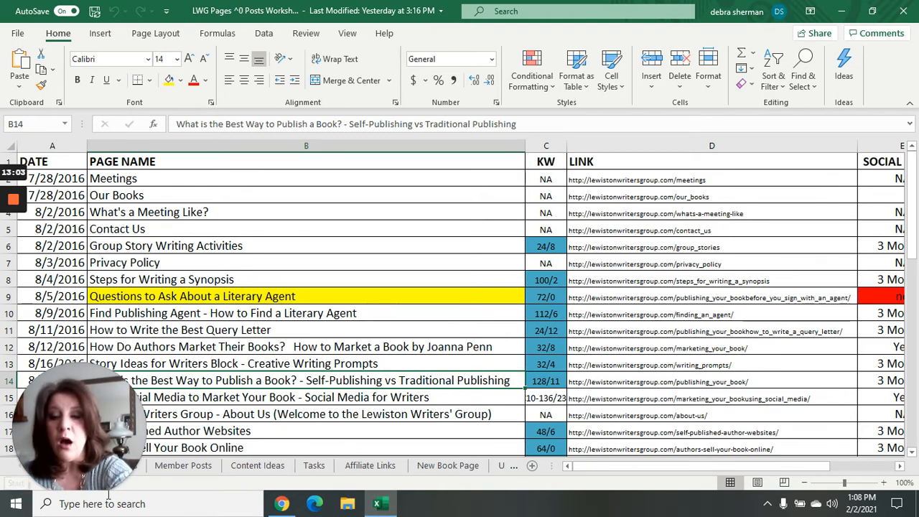
{"action": "left_click", "coordinate": [282, 505]}
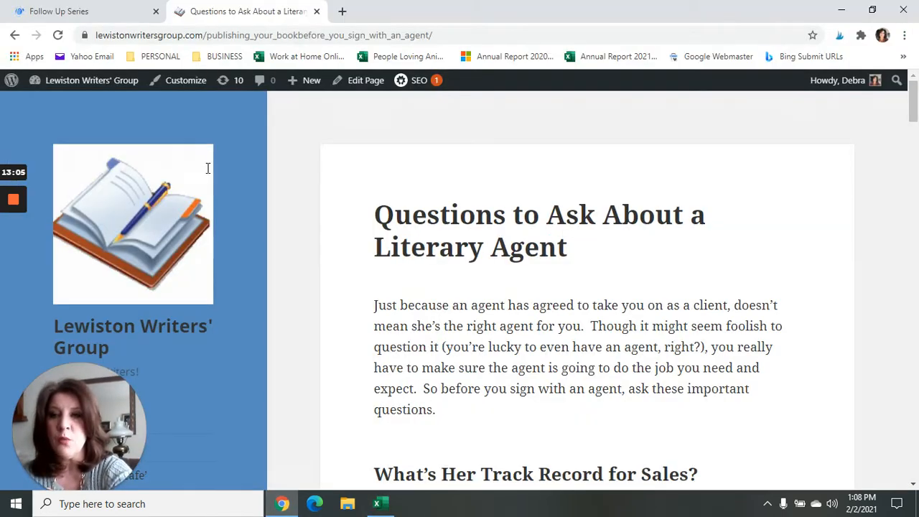
Go back to AWeber, reload the Follow Up Series page and try to open the message creation options.
{"action": "left_click", "coordinate": [97, 13]}
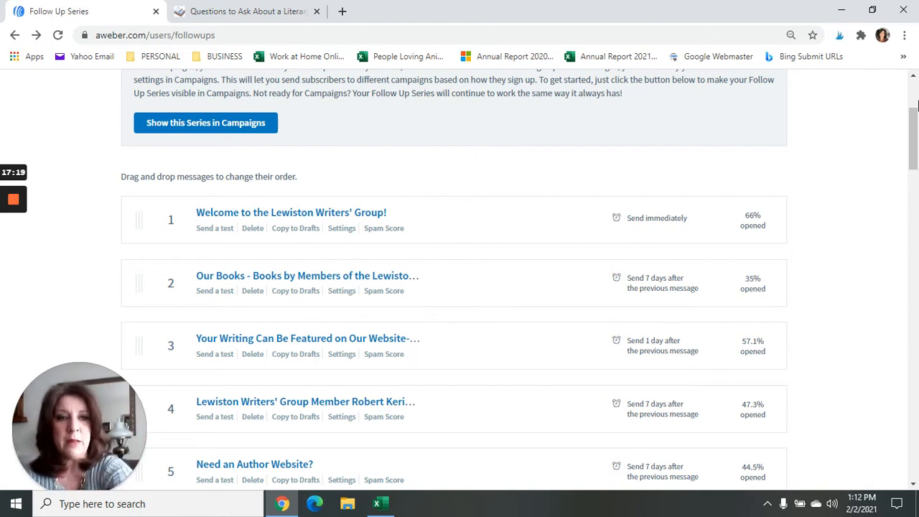
{"action": "scroll", "coordinate": [916, 111], "scroll_direction": "up", "scroll_amount": 1}
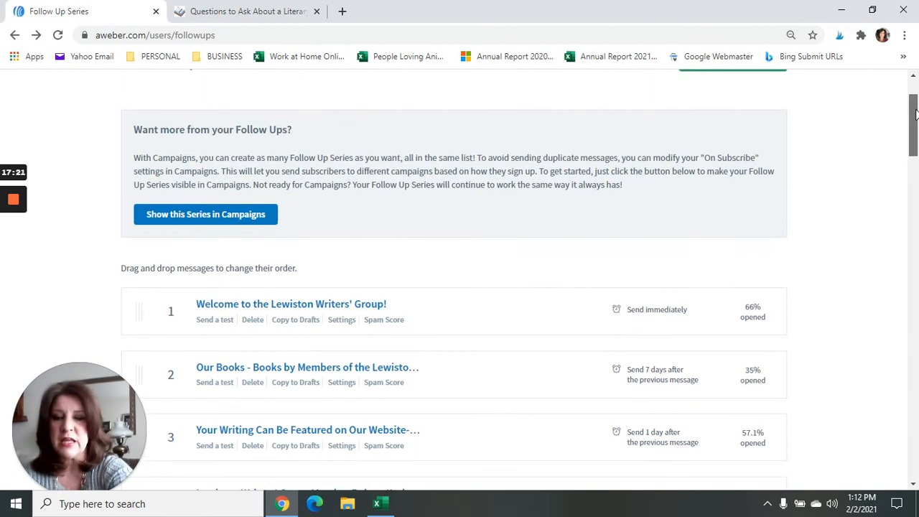
{"action": "scroll", "coordinate": [916, 111], "scroll_direction": "up", "scroll_amount": 1}
{"action": "left_click_drag", "start_coordinate": [917, 105], "coordinate": [917, 106]}
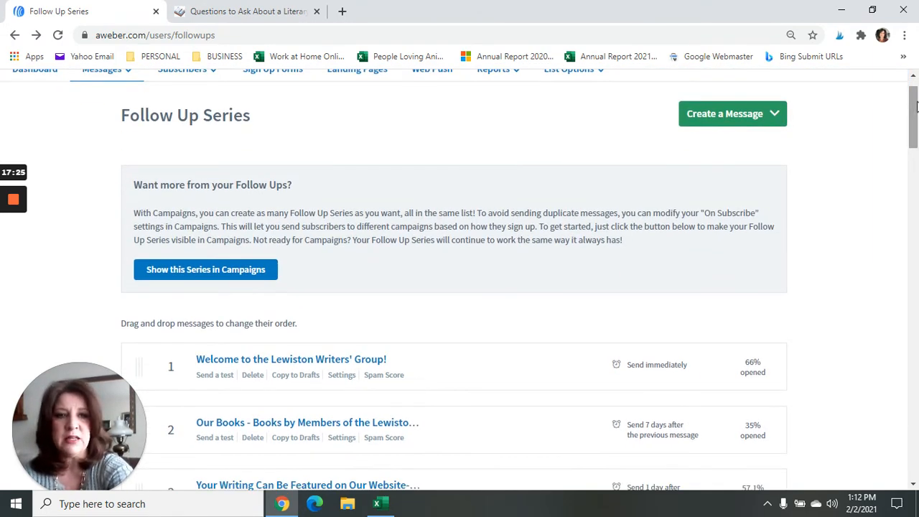
{"action": "left_click_drag", "start_coordinate": [915, 109], "coordinate": [915, 106]}
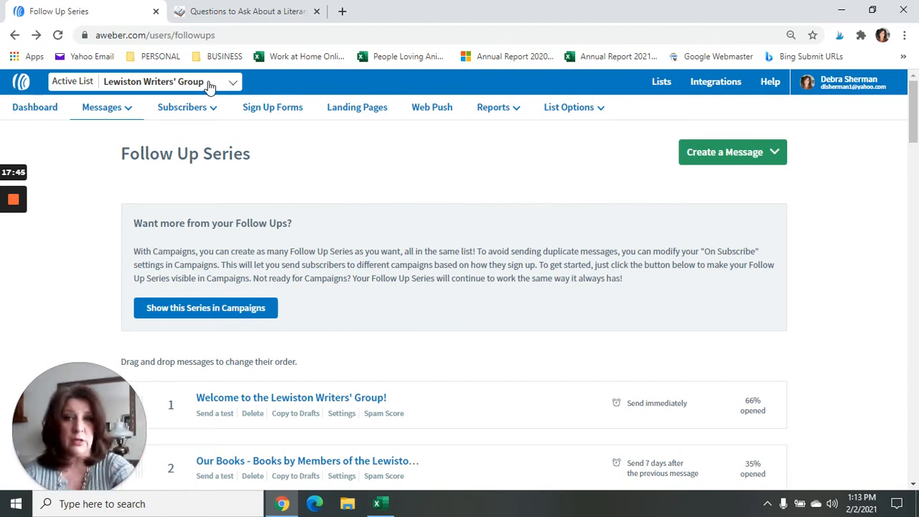
{"action": "mouse_move", "coordinate": [128, 113]}
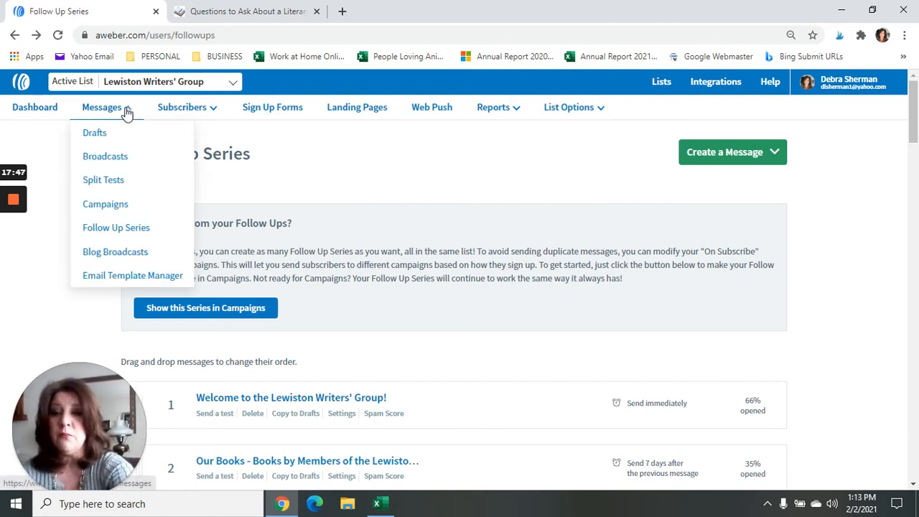
{"action": "left_click", "coordinate": [107, 232]}
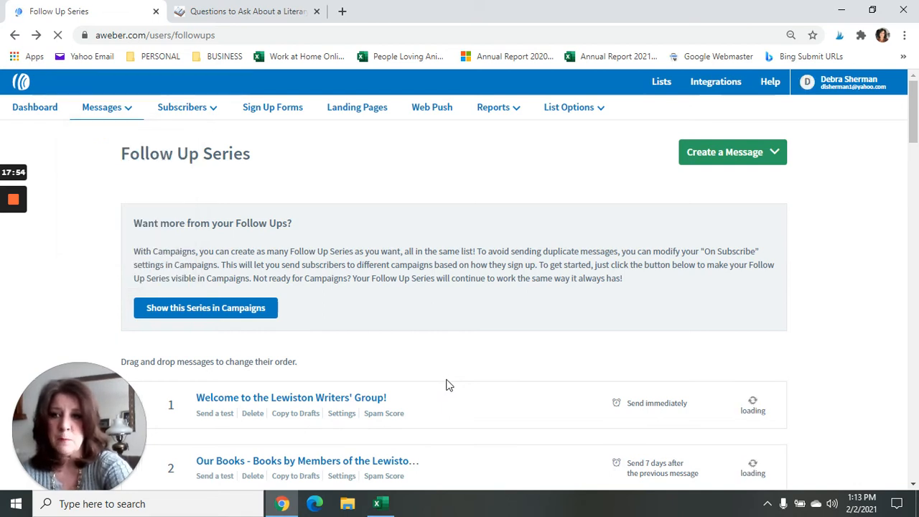
{"action": "left_click", "coordinate": [748, 155]}
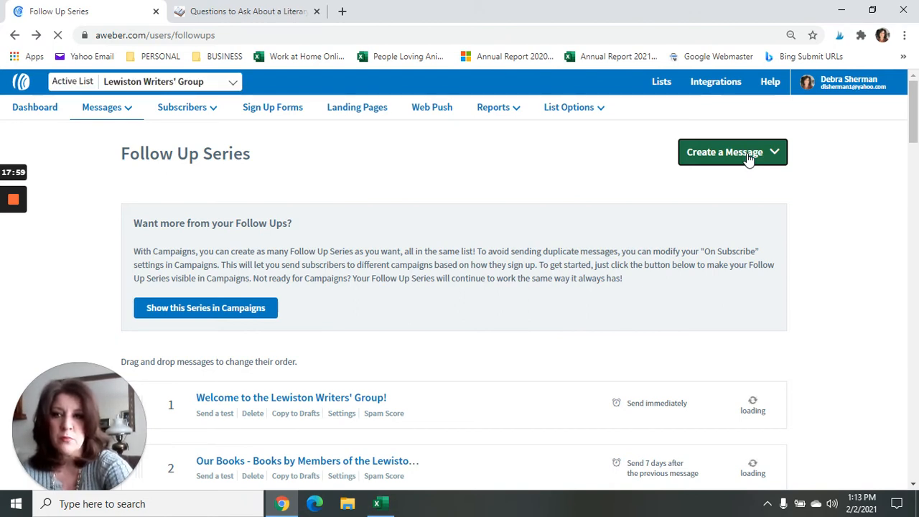
Consult the website pages worksheet in Excel again and return to the Follow Up Series page in Chrome.
{"action": "left_click", "coordinate": [384, 506]}
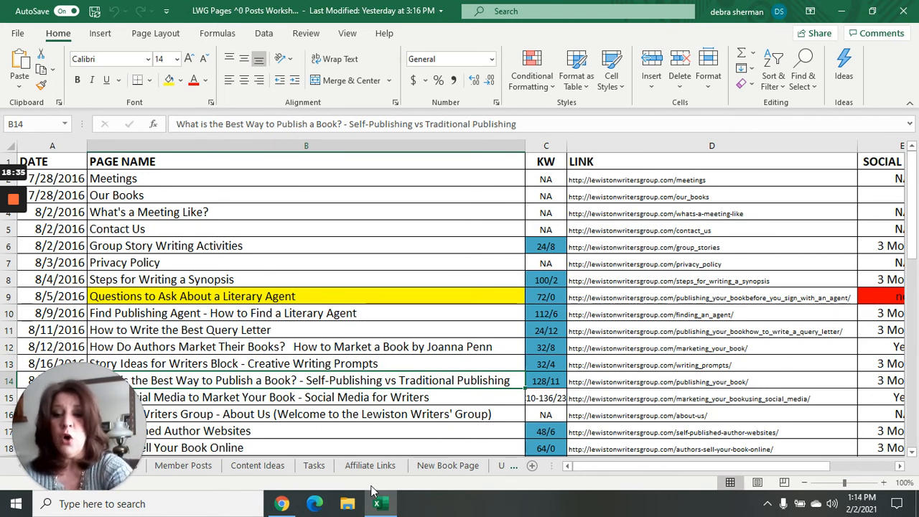
{"action": "left_click", "coordinate": [283, 504]}
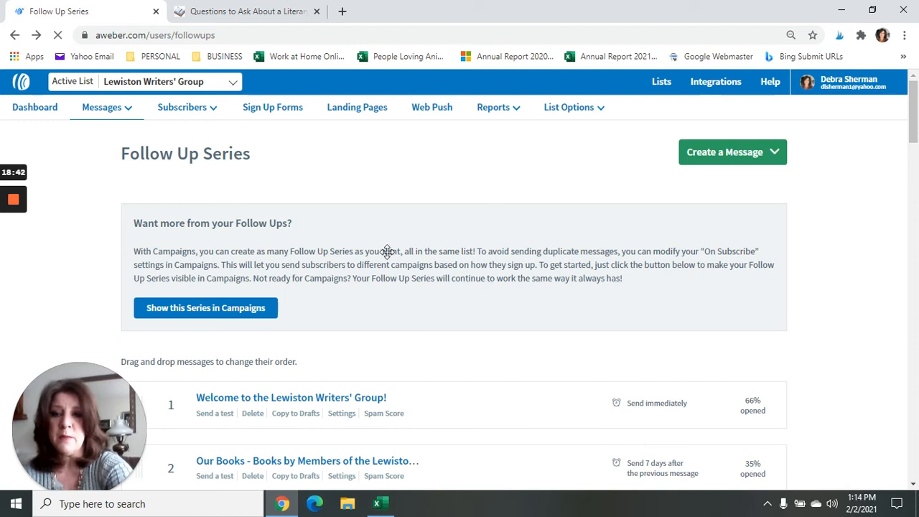
{"action": "left_click_drag", "start_coordinate": [914, 137], "coordinate": [917, 132]}
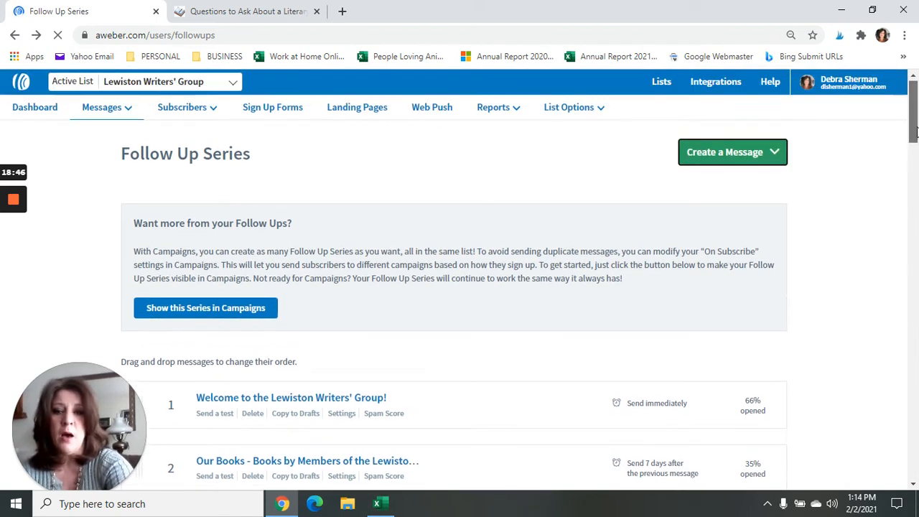
Create a message with the Drag & Drop Email Builder and copy "Questions to Ask About a Literary Agent" from the Excel worksheet into its subject line.
{"action": "left_click", "coordinate": [770, 158]}
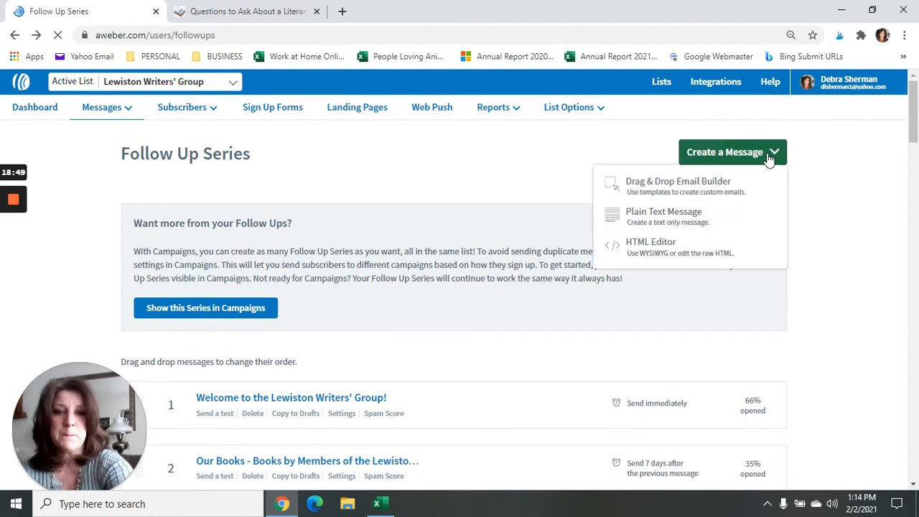
{"action": "left_click", "coordinate": [638, 185]}
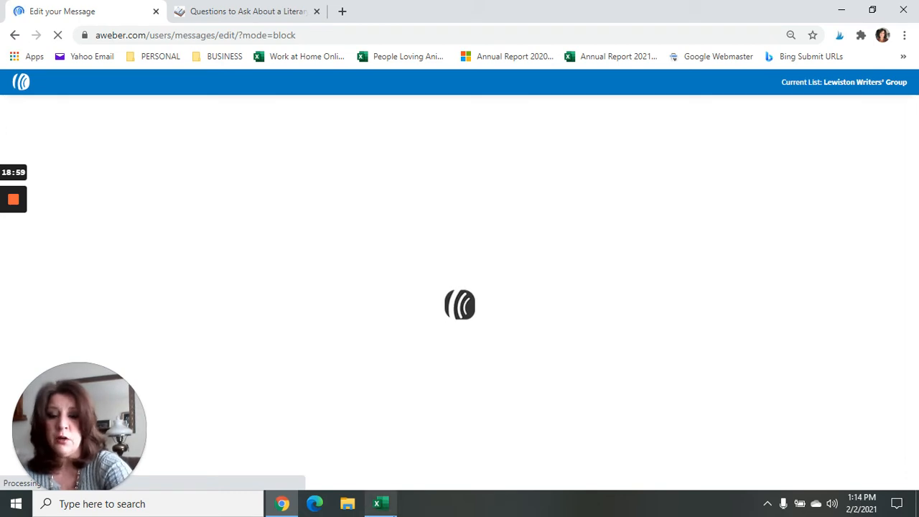
{"action": "left_click", "coordinate": [388, 504]}
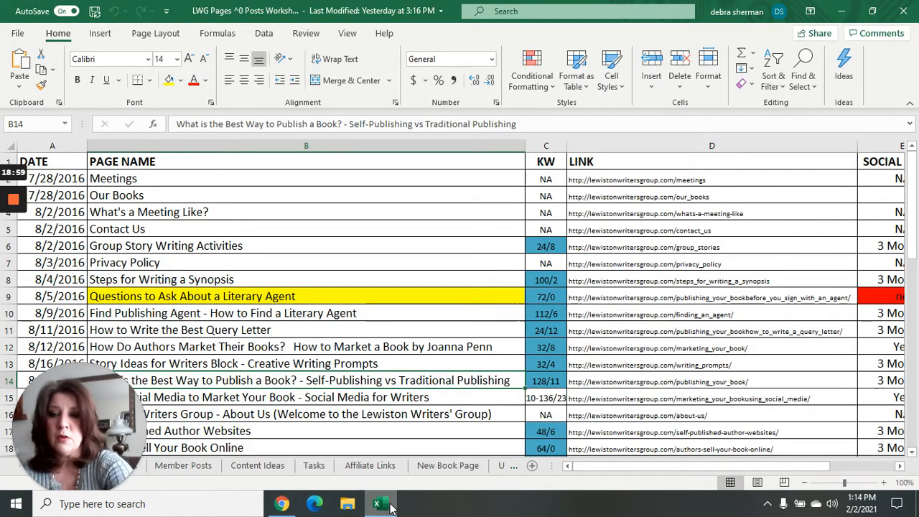
{"action": "key", "text": "ctrl+c"}
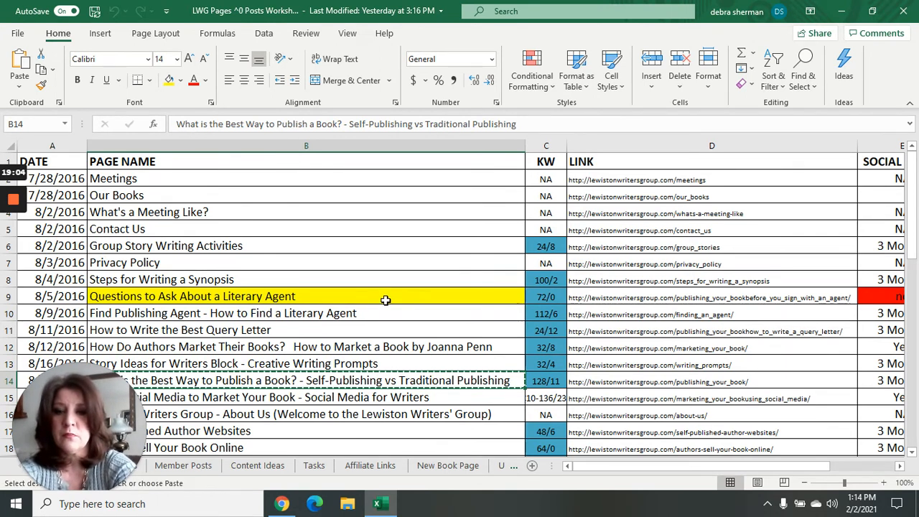
{"action": "left_click", "coordinate": [386, 300]}
{"action": "key", "text": "ctrl+c"}
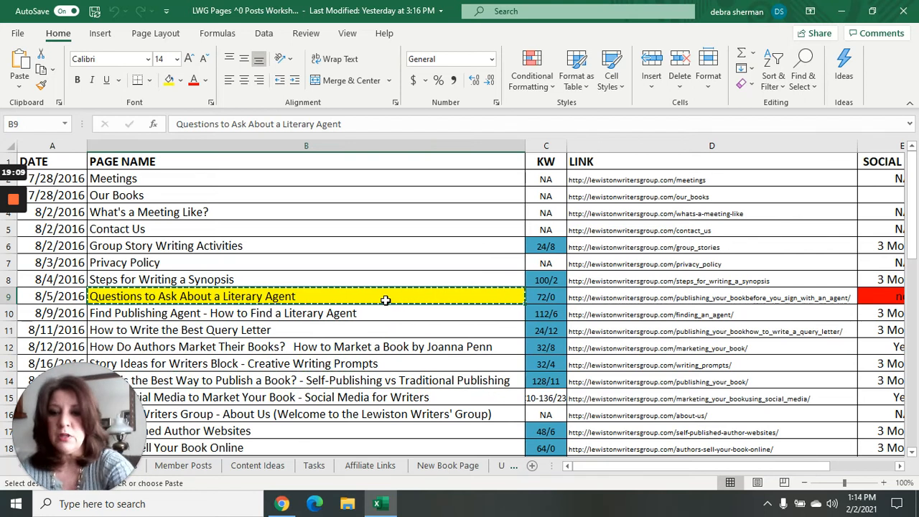
{"action": "left_click", "coordinate": [281, 504]}
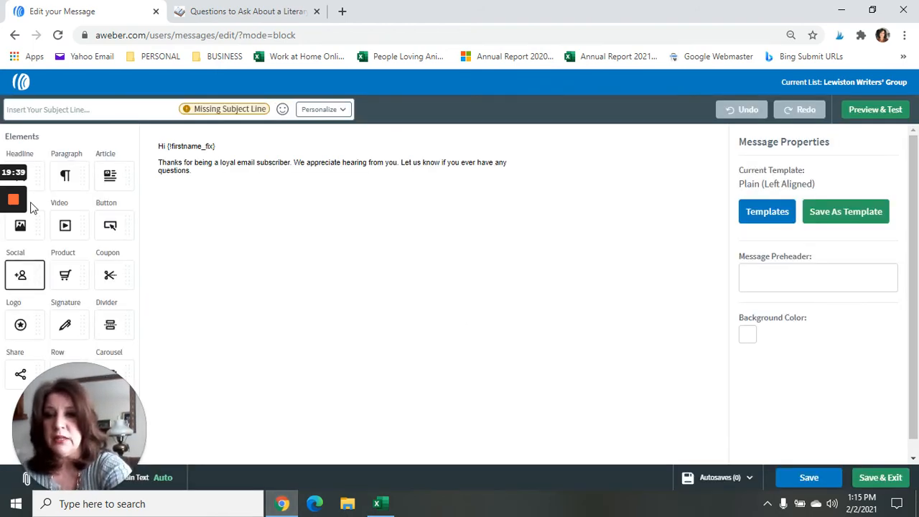
{"action": "left_click", "coordinate": [160, 111]}
{"action": "key", "text": "ctrl+v"}
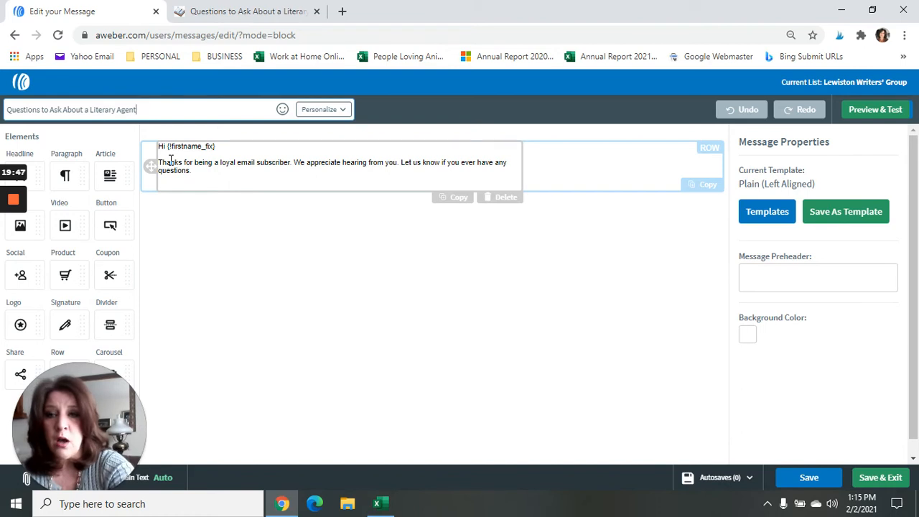
Copy the introductory paragraph of the "Questions to Ask About a Literary Agent" web page and return to the AWeber message.
{"action": "left_click", "coordinate": [252, 16]}
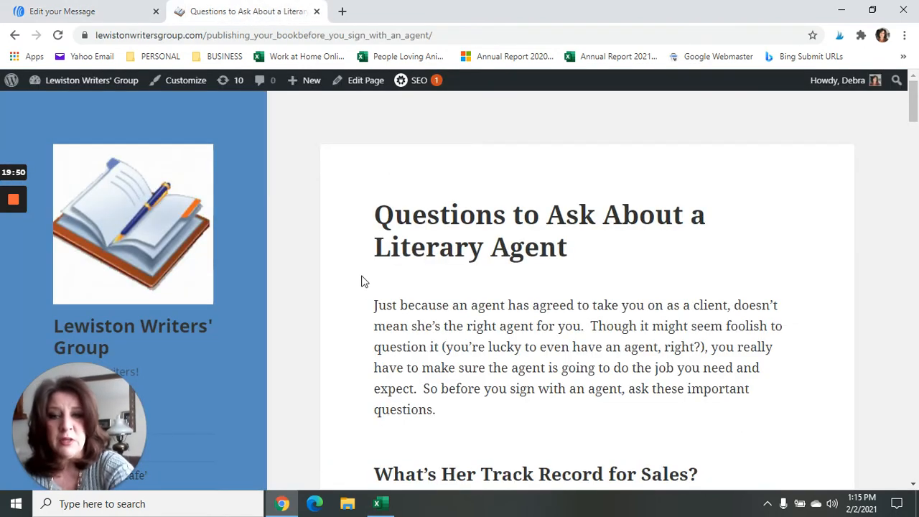
{"action": "left_click_drag", "start_coordinate": [371, 305], "coordinate": [461, 420]}
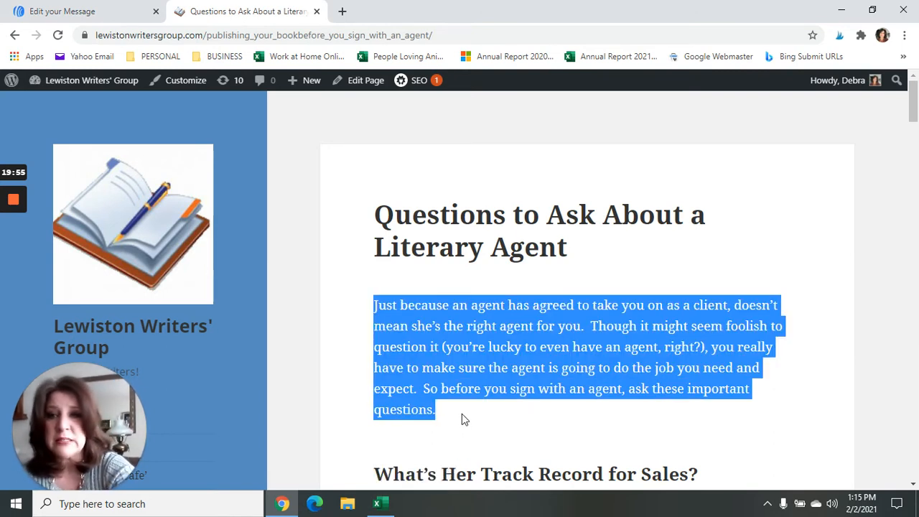
{"action": "left_click", "coordinate": [98, 11]}
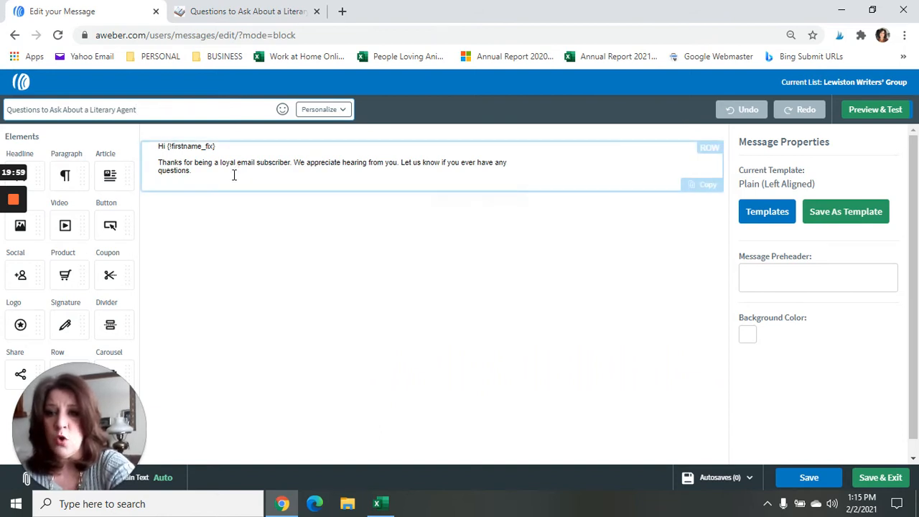
Replace the placeholder thank-you text below the greeting with the copied article introduction.
{"action": "left_click", "coordinate": [194, 175]}
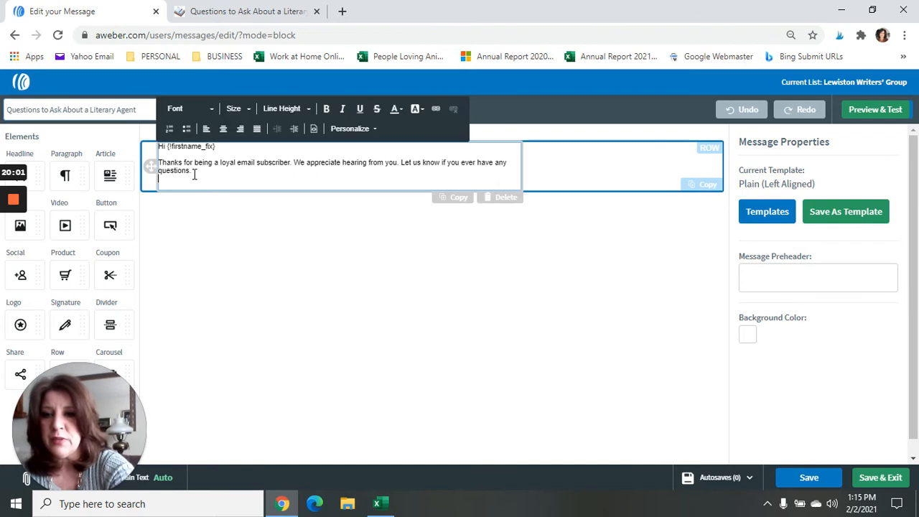
{"action": "key", "text": "BackSpace"}
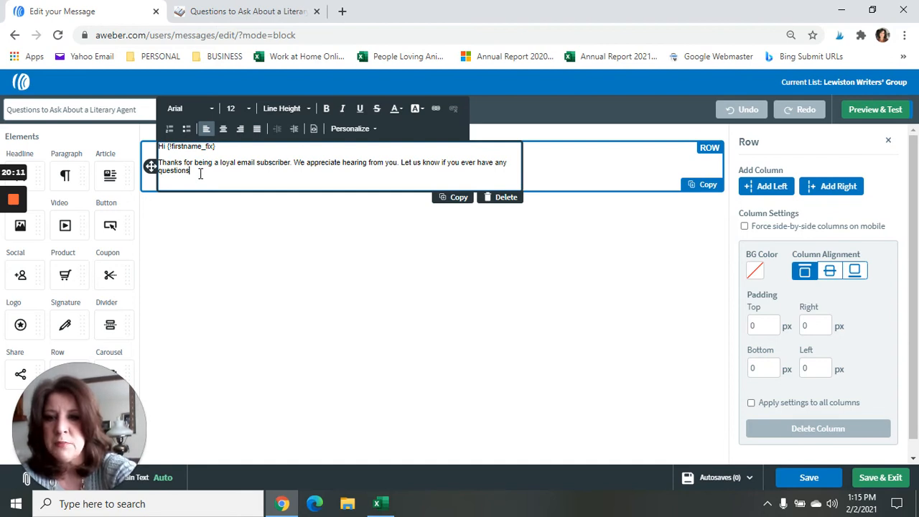
{"action": "key", "text": "ctrl+BackSpace"}
{"action": "key", "text": "ctrl+BackSpace"}
{"action": "key", "text": "ctrl+BackSpace"}
{"action": "key", "text": "ctrl+BackSpace"}
{"action": "key", "text": "ctrl+BackSpace"}
{"action": "key", "text": "ctrl+BackSpace"}
{"action": "key", "text": "ctrl+BackSpace"}
{"action": "key", "text": "ctrl+BackSpace"}
{"action": "key", "text": "ctrl+BackSpace"}
{"action": "key", "text": "ctrl+BackSpace"}
{"action": "key", "text": "ctrl+BackSpace"}
{"action": "key", "text": "ctrl+BackSpace"}
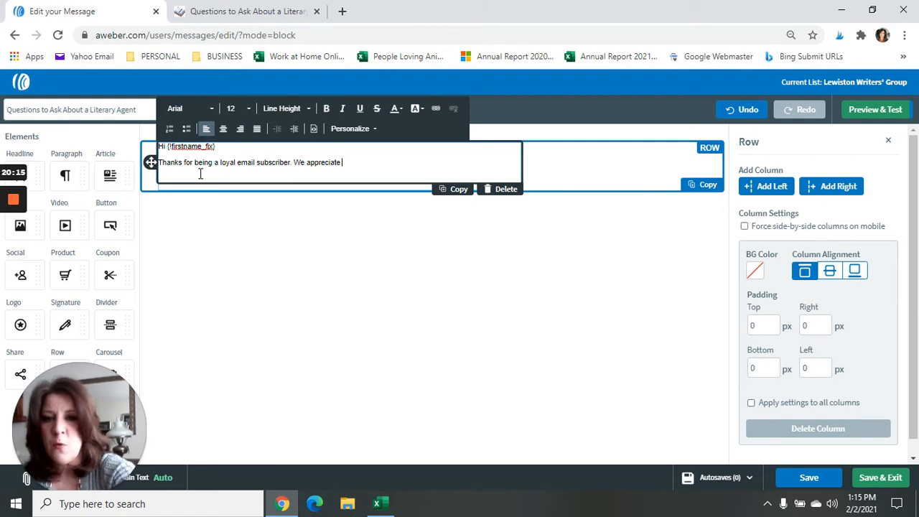
{"action": "key", "text": "BackSpace"}
{"action": "key", "text": "BackSpace"}
{"action": "key", "text": "BackSpace"}
{"action": "key", "text": "BackSpace"}
{"action": "key", "text": "BackSpace"}
{"action": "key", "text": "BackSpace"}
{"action": "key", "text": "BackSpace"}
{"action": "key", "text": "BackSpace"}
{"action": "key", "text": "BackSpace"}
{"action": "key", "text": "BackSpace"}
{"action": "key", "text": "BackSpace"}
{"action": "key", "text": "BackSpace"}
{"action": "key", "text": "BackSpace"}
{"action": "key", "text": "BackSpace"}
{"action": "key", "text": "BackSpace"}
{"action": "key", "text": "BackSpace"}
{"action": "key", "text": "BackSpace"}
{"action": "key", "text": "BackSpace"}
{"action": "key", "text": "BackSpace"}
{"action": "key", "text": "BackSpace"}
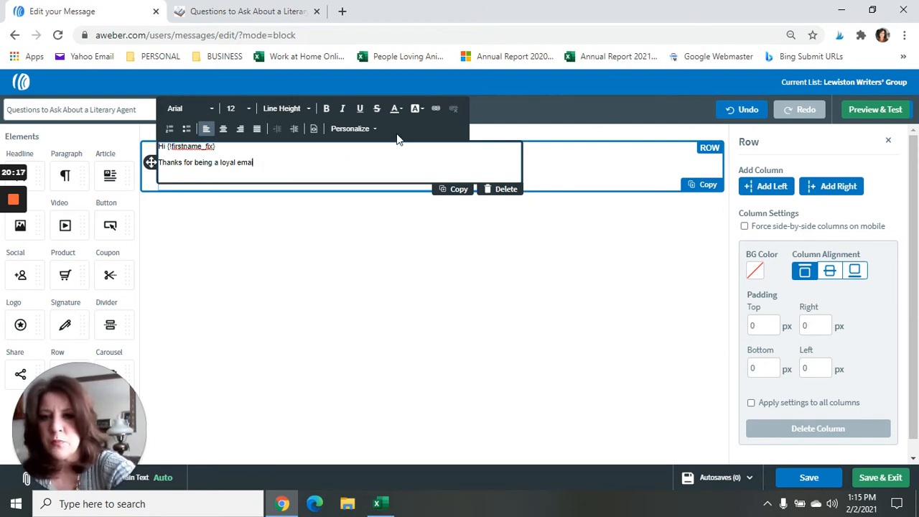
{"action": "key", "text": "BackSpace"}
{"action": "key", "text": "BackSpace"}
{"action": "key", "text": "BackSpace"}
{"action": "key", "text": "BackSpace"}
{"action": "key", "text": "BackSpace"}
{"action": "key", "text": "BackSpace"}
{"action": "key", "text": "BackSpace"}
{"action": "key", "text": "BackSpace"}
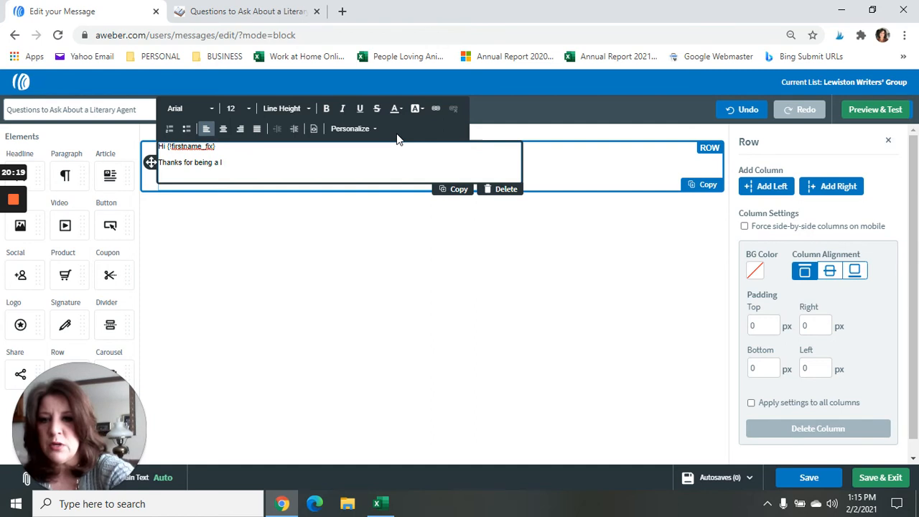
{"action": "key", "text": "BackSpace"}
{"action": "key", "text": "BackSpace"}
{"action": "key", "text": "BackSpace"}
{"action": "key", "text": "BackSpace"}
{"action": "key", "text": "BackSpace"}
{"action": "key", "text": "BackSpace"}
{"action": "key", "text": "BackSpace"}
{"action": "key", "text": "BackSpace"}
{"action": "key", "text": "BackSpace"}
{"action": "key", "text": "BackSpace"}
{"action": "key", "text": "BackSpace"}
{"action": "key", "text": "BackSpace"}
{"action": "key", "text": "BackSpace"}
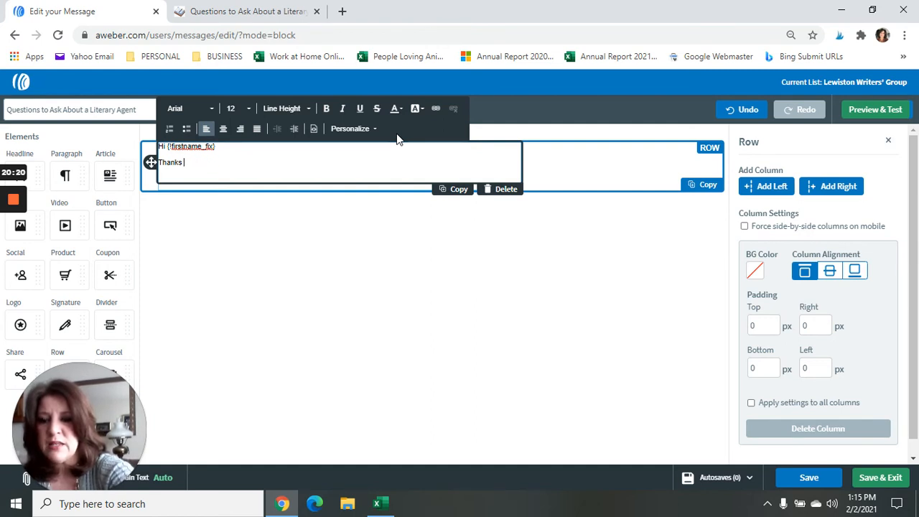
{"action": "key", "text": "BackSpace"}
{"action": "key", "text": "BackSpace"}
{"action": "key", "text": "BackSpace"}
{"action": "key", "text": "BackSpace"}
{"action": "key", "text": "BackSpace"}
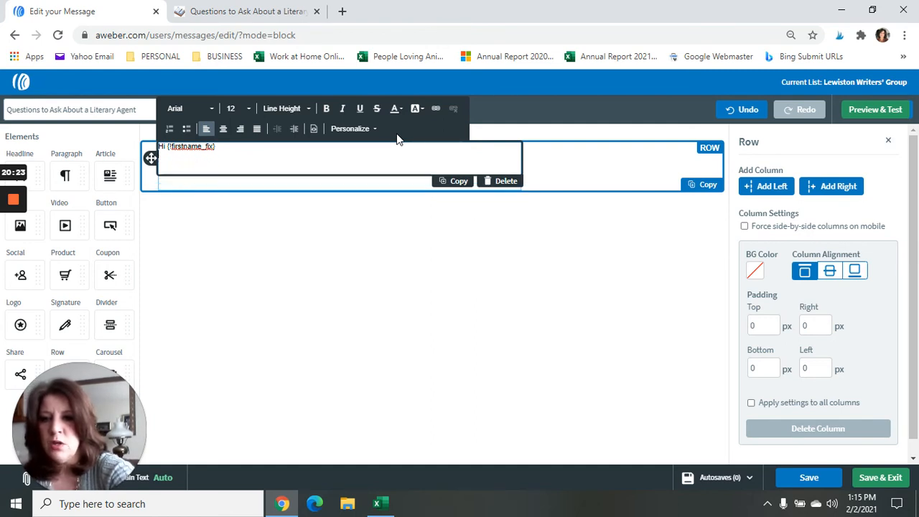
{"action": "key", "text": "Return"}
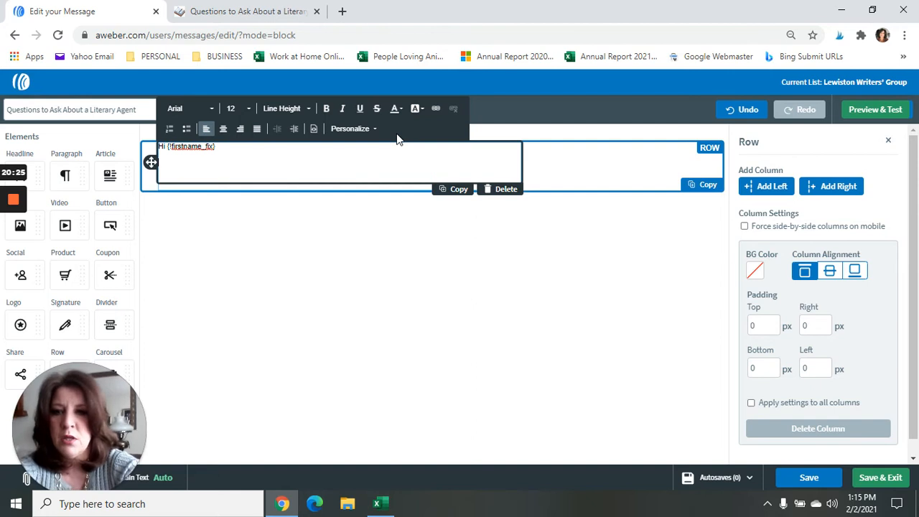
{"action": "key", "text": "ctrl+v"}
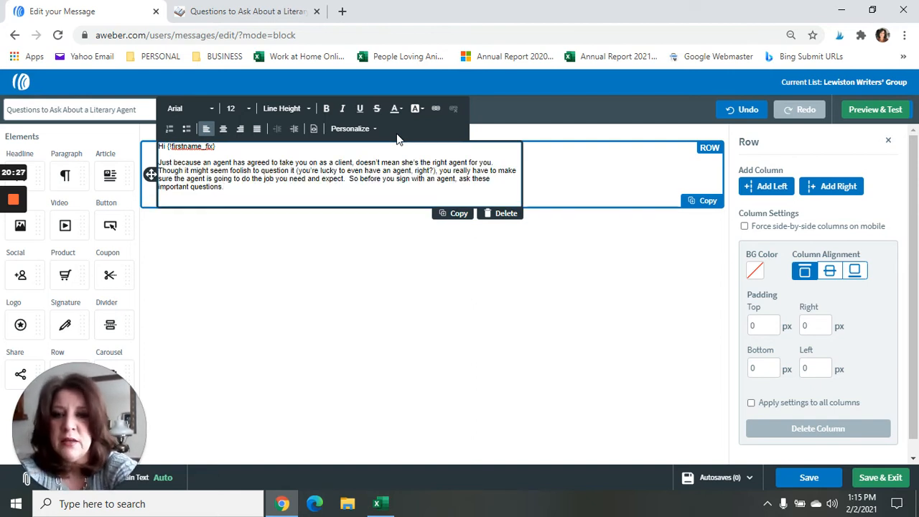
Add the line "CLICK HERE TO READ THE ARTCLE" below the article introduction, separated by a blank line.
{"action": "key", "text": "Return"}
{"action": "key", "text": "Return"}
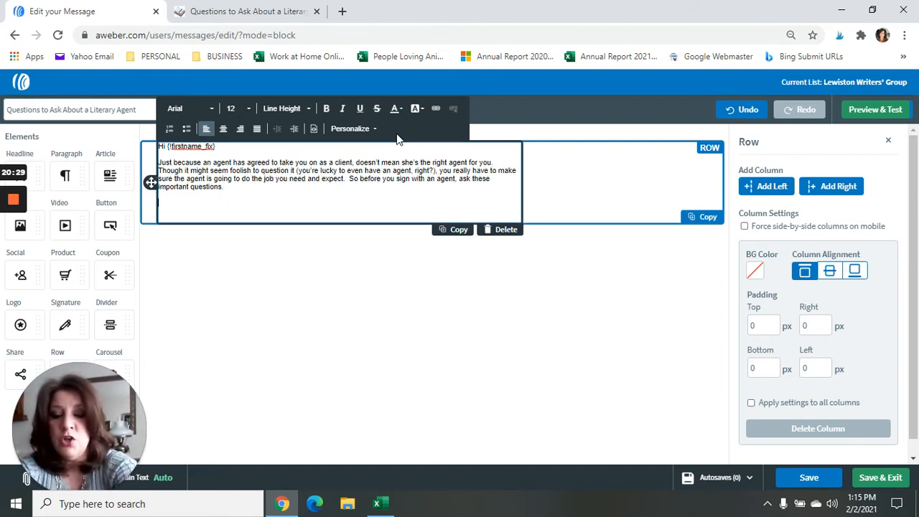
{"action": "type", "text": "CLICK"}
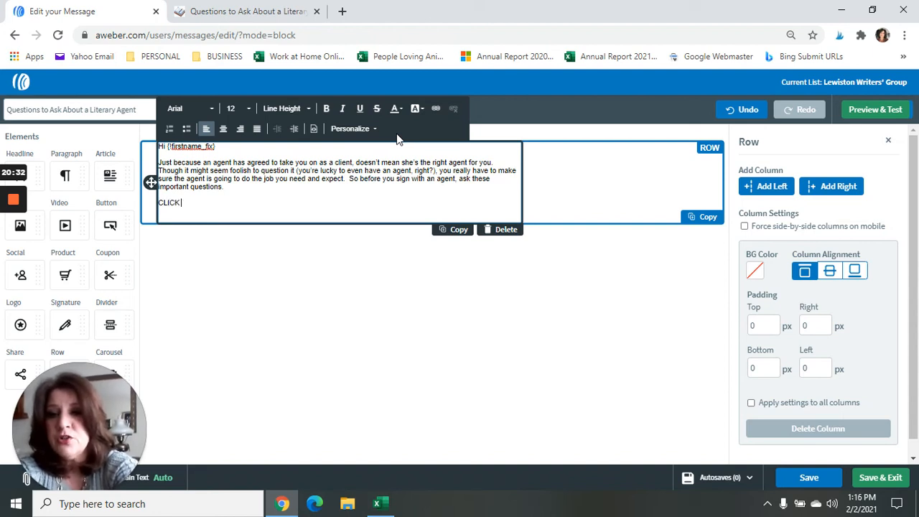
{"action": "type", "text": " HERE TO READ THE ARTCIEL"}
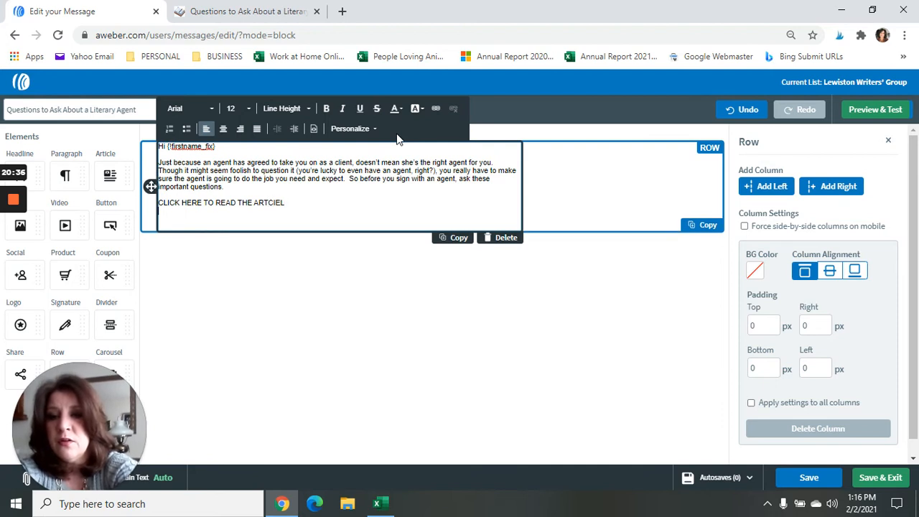
{"action": "key", "text": "BackSpace"}
{"action": "key", "text": "BackSpace"}
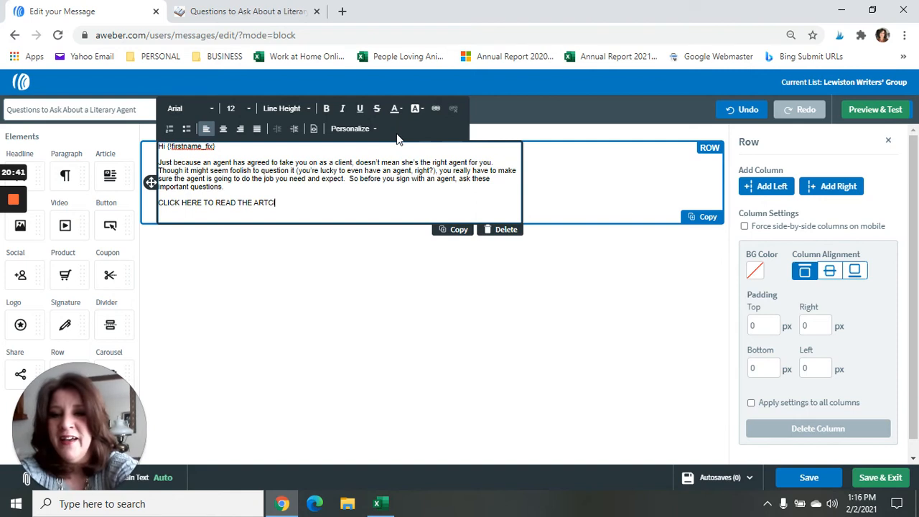
{"action": "key", "text": "BackSpace"}
{"action": "type", "text": "LE"}
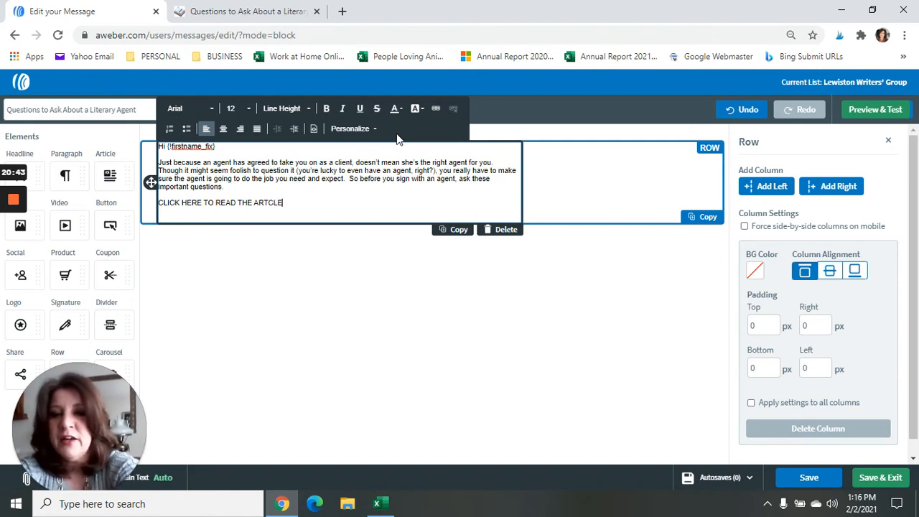
Close the message with "Thanks!" and the sender's first name on the line below.
{"action": "key", "text": "Return"}
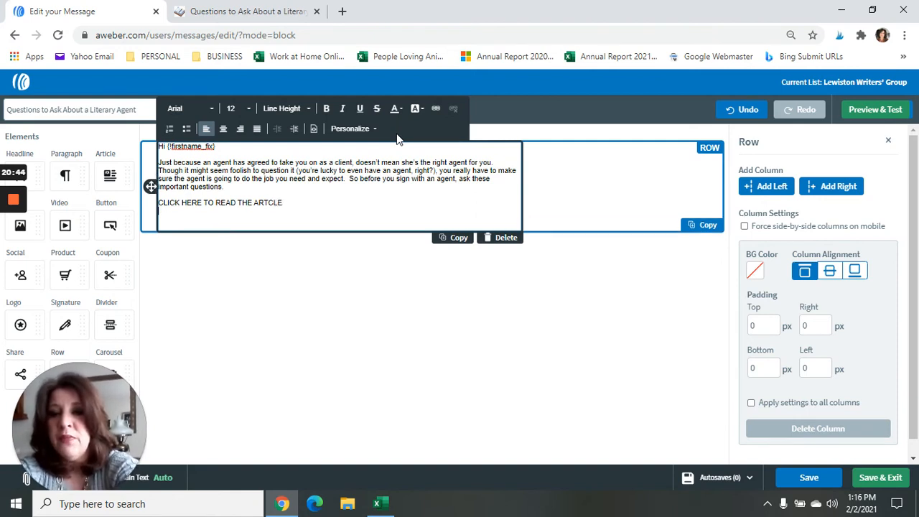
{"action": "key", "text": "Return"}
{"action": "type", "text": "Thanks!"}
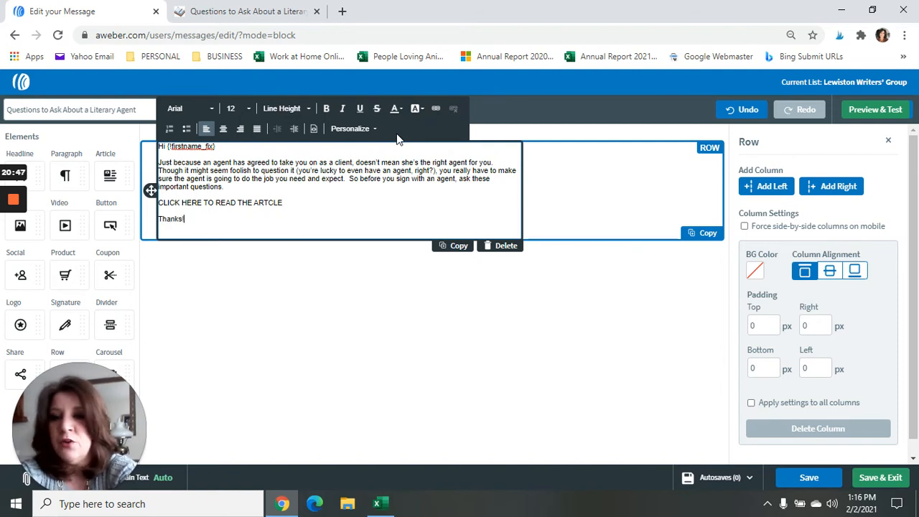
{"action": "key", "text": "Return"}
{"action": "type", "text": "Debra"}
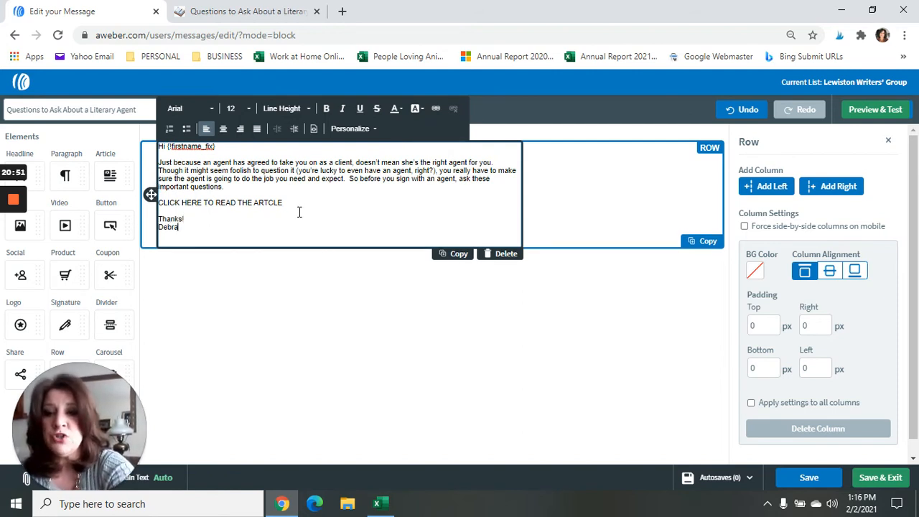
Make the "CLICK HERE TO READ THE ARTCLE" line bold and colour it blue #292EB4.
{"action": "left_click_drag", "start_coordinate": [286, 202], "coordinate": [160, 204]}
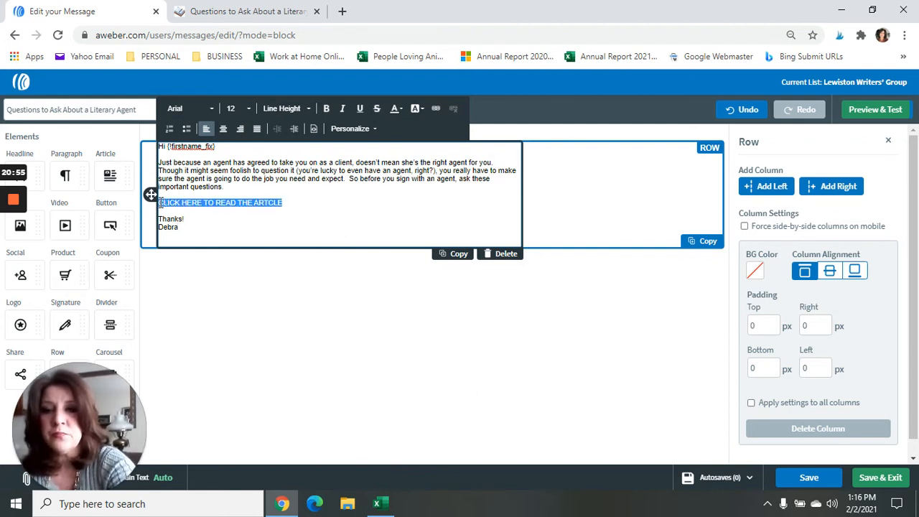
{"action": "left_click", "coordinate": [326, 114]}
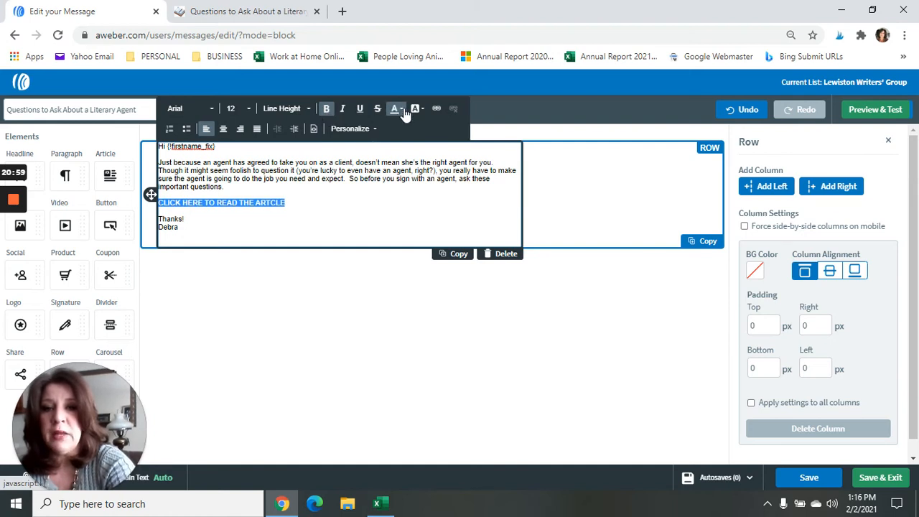
{"action": "left_click", "coordinate": [403, 109]}
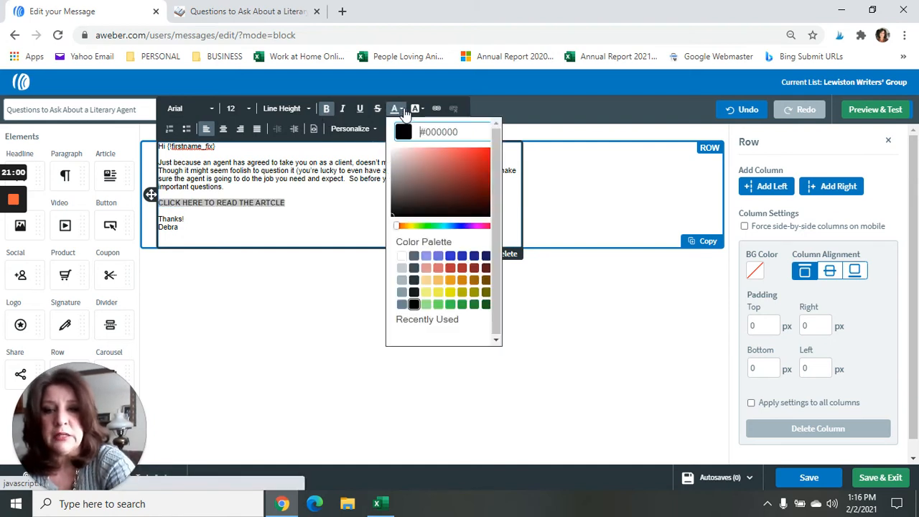
{"action": "left_click", "coordinate": [462, 257]}
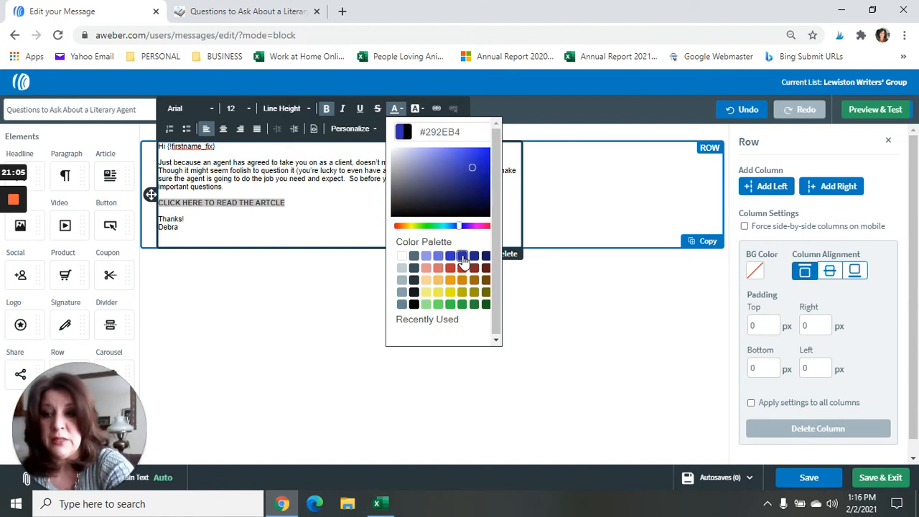
Link the "CLICK HERE TO READ THE ARTCLE" line to the web address of the open literary agent article.
{"action": "left_click", "coordinate": [237, 13]}
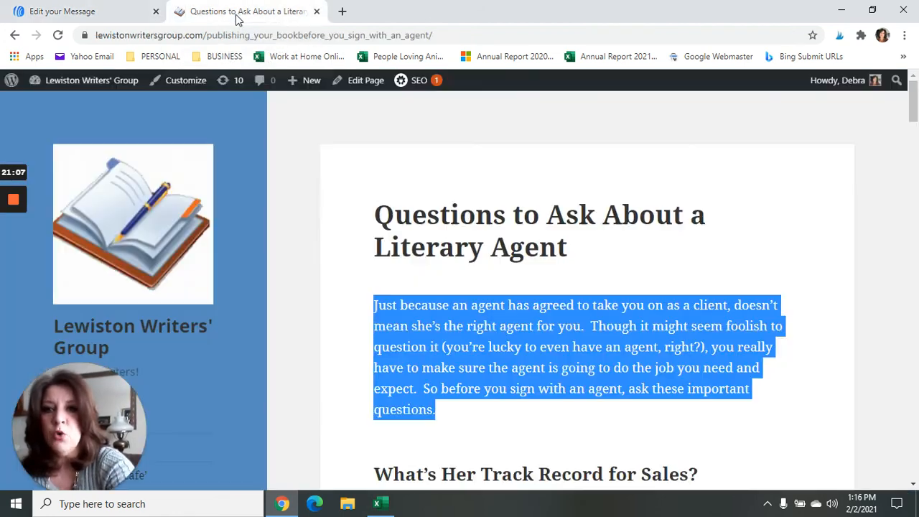
{"action": "left_click", "coordinate": [278, 34]}
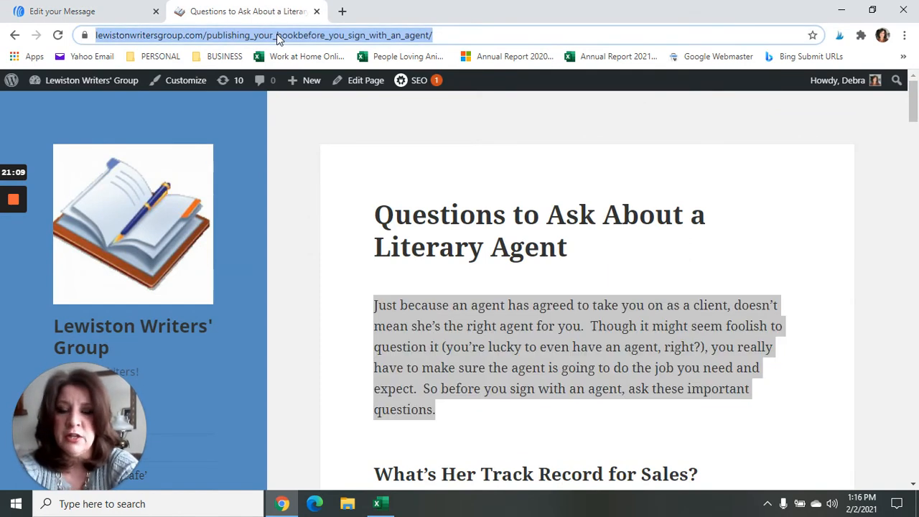
{"action": "left_click", "coordinate": [58, 14]}
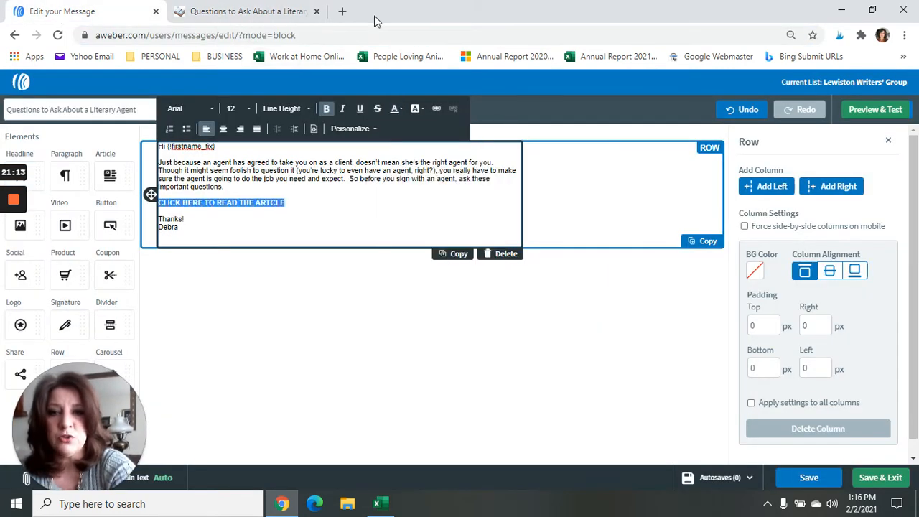
{"action": "left_click", "coordinate": [437, 110]}
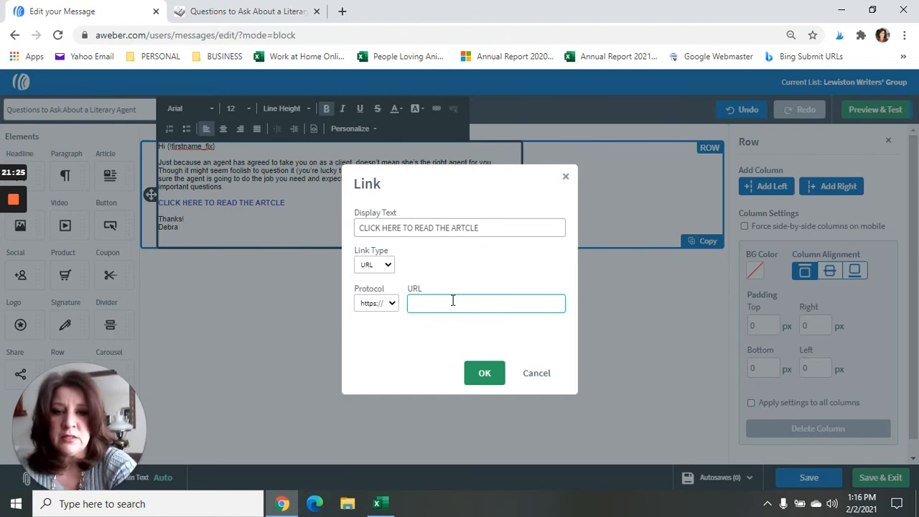
{"action": "key", "text": "ctrl+v"}
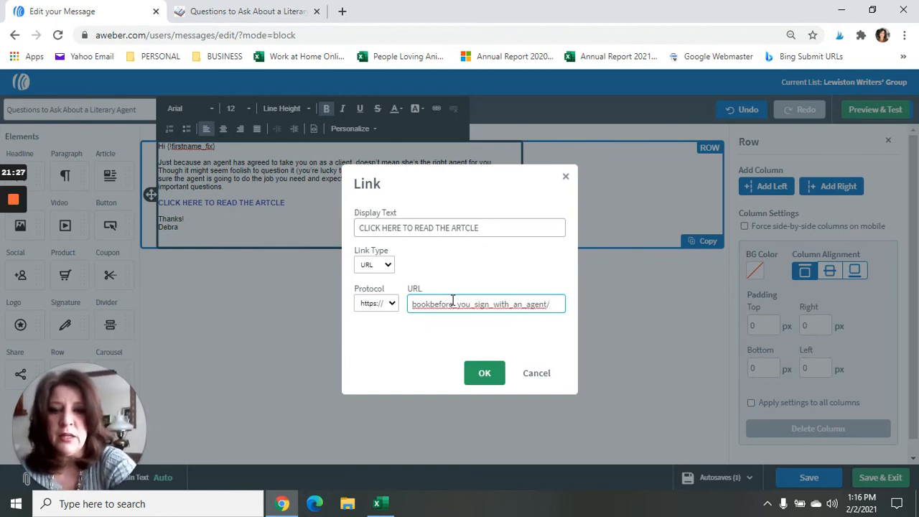
{"action": "left_click", "coordinate": [485, 378]}
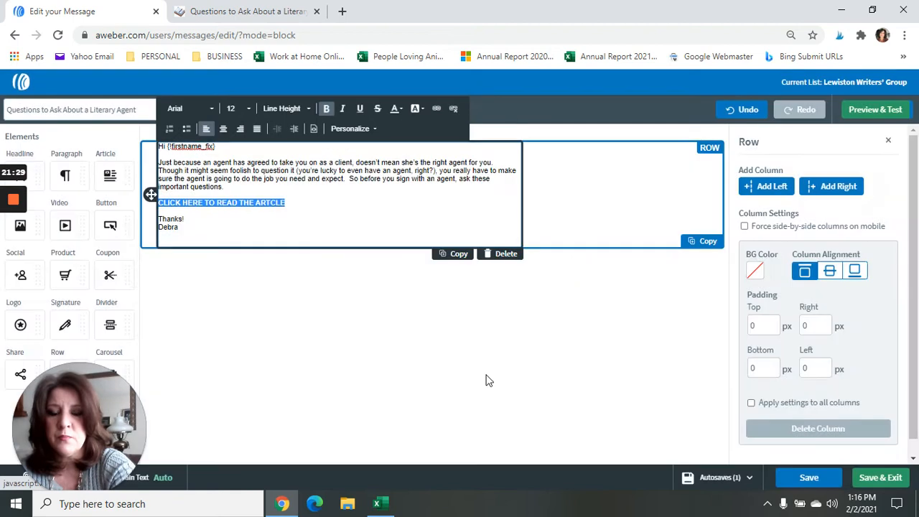
{"action": "left_click", "coordinate": [415, 356]}
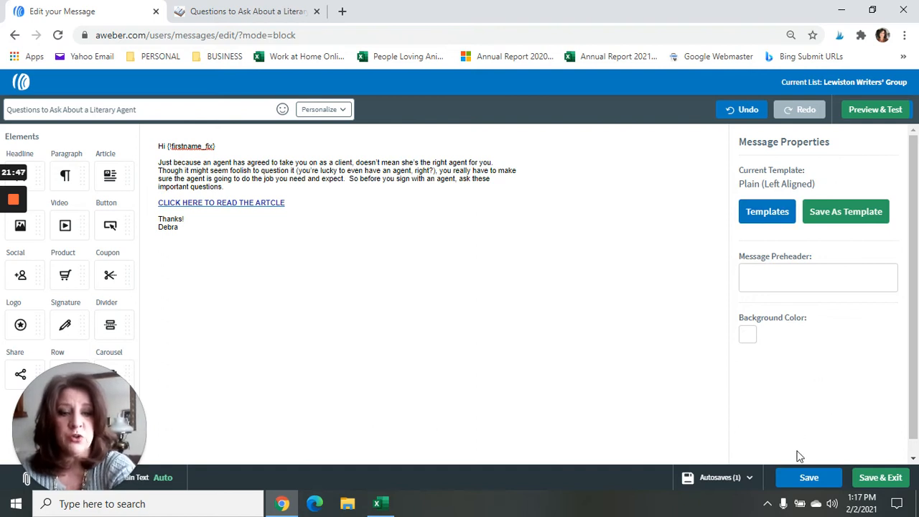
Preview the finished "Questions to Ask About a Literary Agent" message and save it, returning to the drafts list.
{"action": "left_click", "coordinate": [809, 479]}
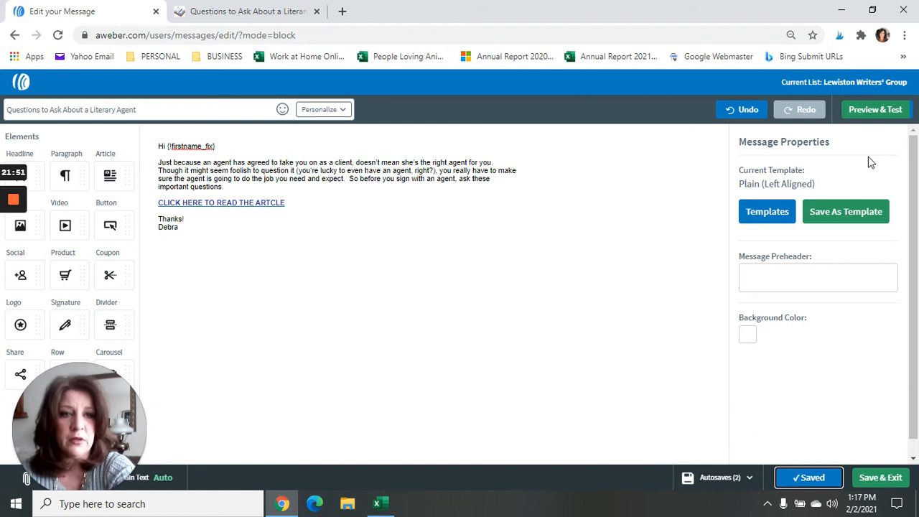
{"action": "left_click", "coordinate": [875, 111]}
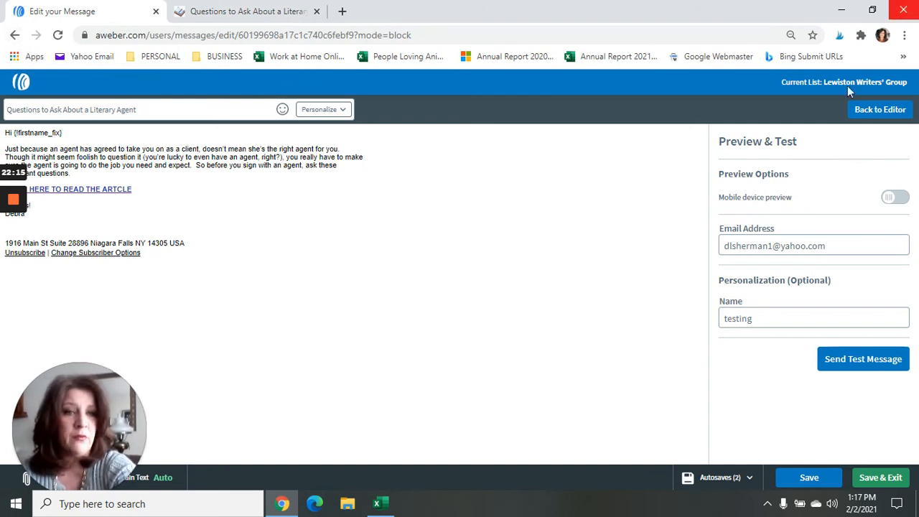
{"action": "left_click", "coordinate": [869, 116]}
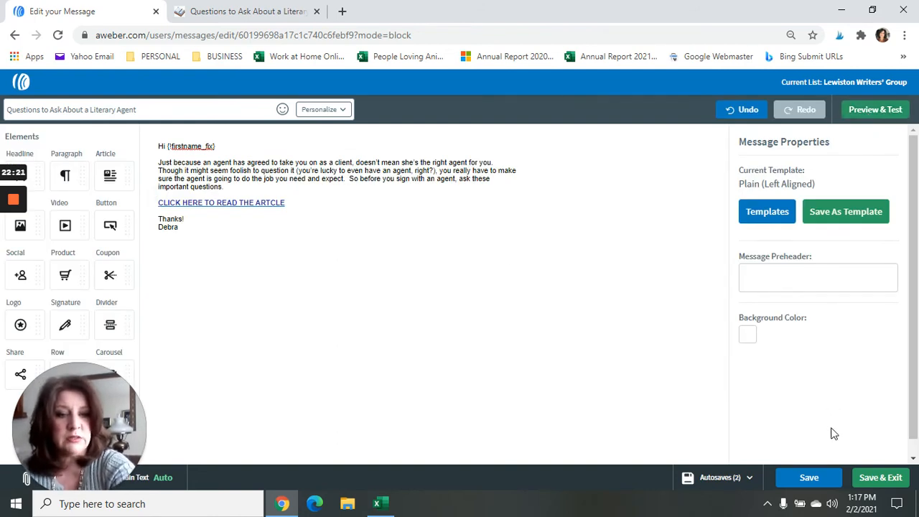
{"action": "left_click", "coordinate": [867, 486]}
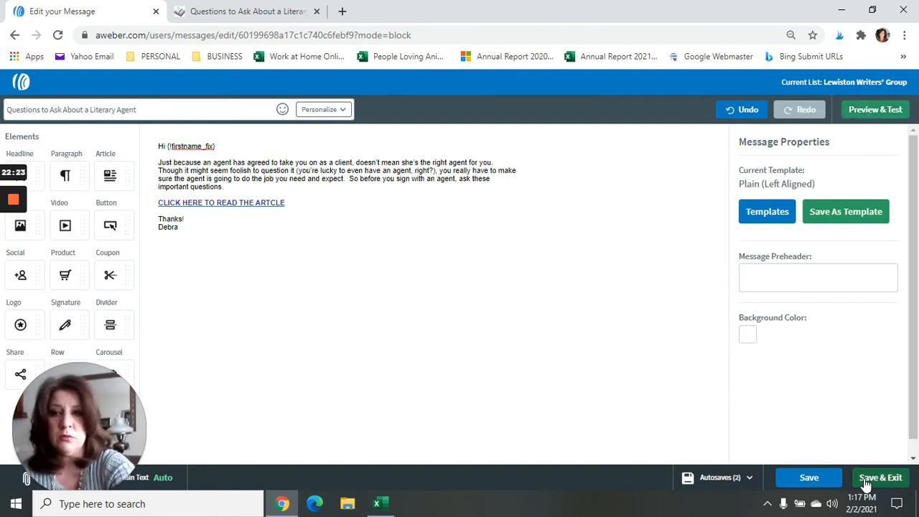
{"action": "left_click", "coordinate": [867, 486]}
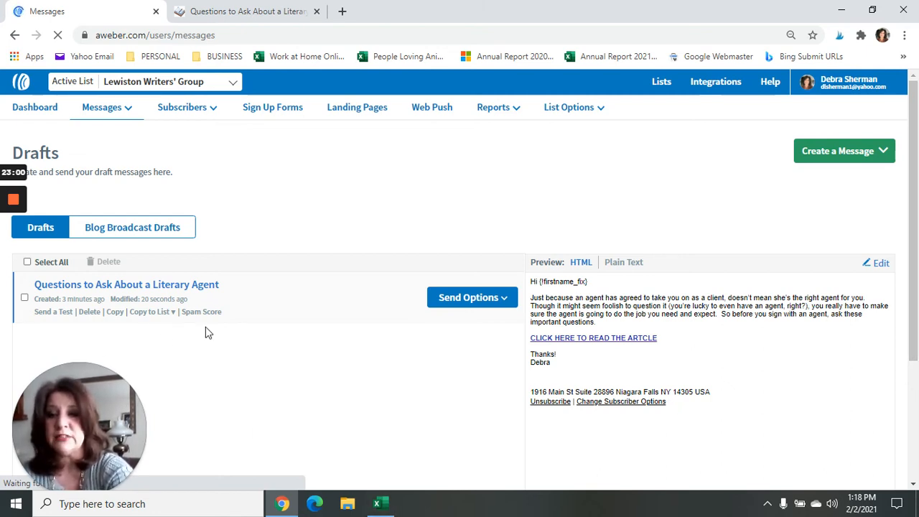
Add the "Questions to Ask About a Literary Agent" draft to the follow-up series, sent 7 days after the previous message.
{"action": "left_click", "coordinate": [505, 303]}
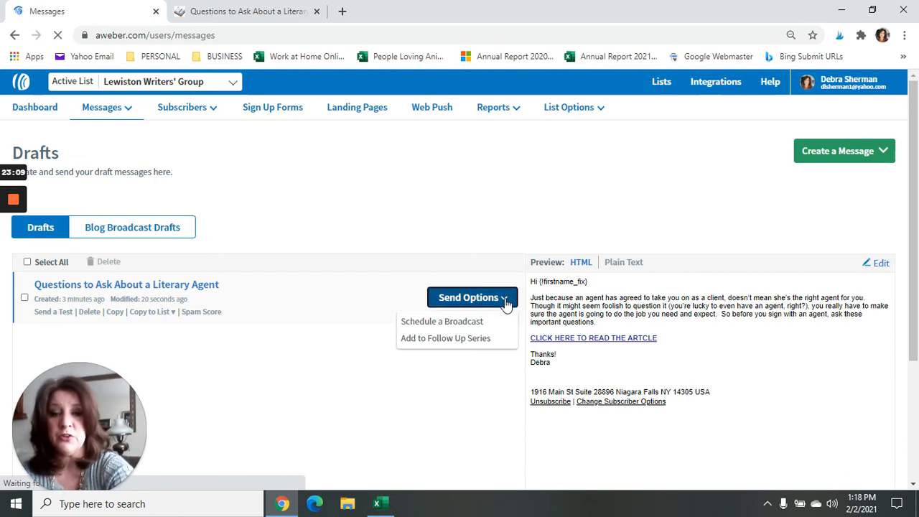
{"action": "left_click", "coordinate": [468, 339]}
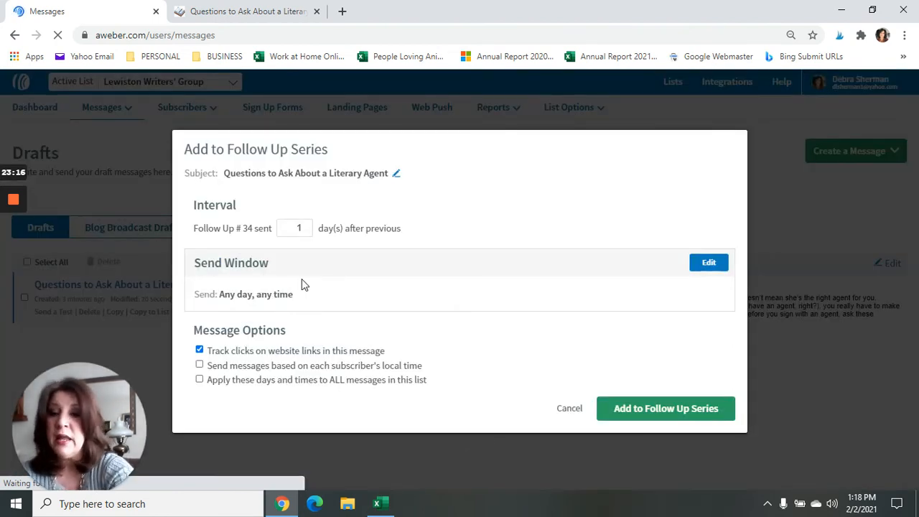
{"action": "double_click", "coordinate": [308, 226]}
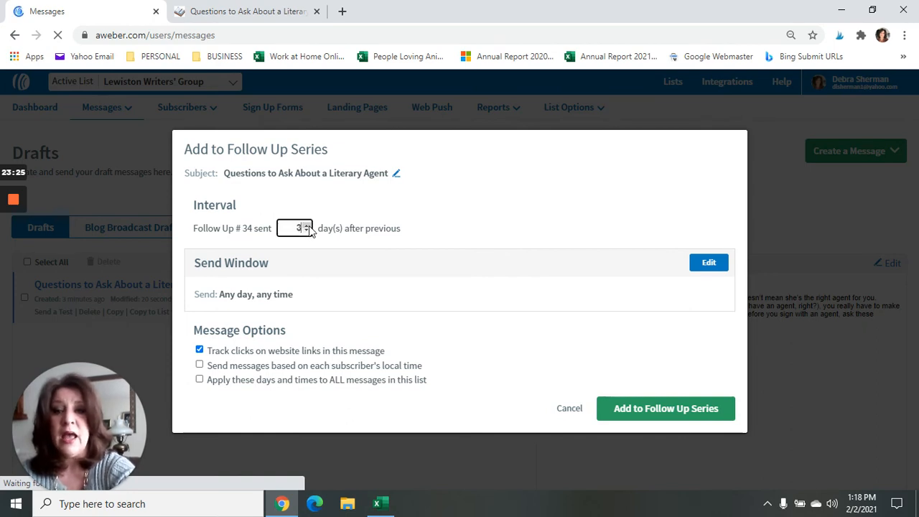
{"action": "left_click", "coordinate": [309, 226]}
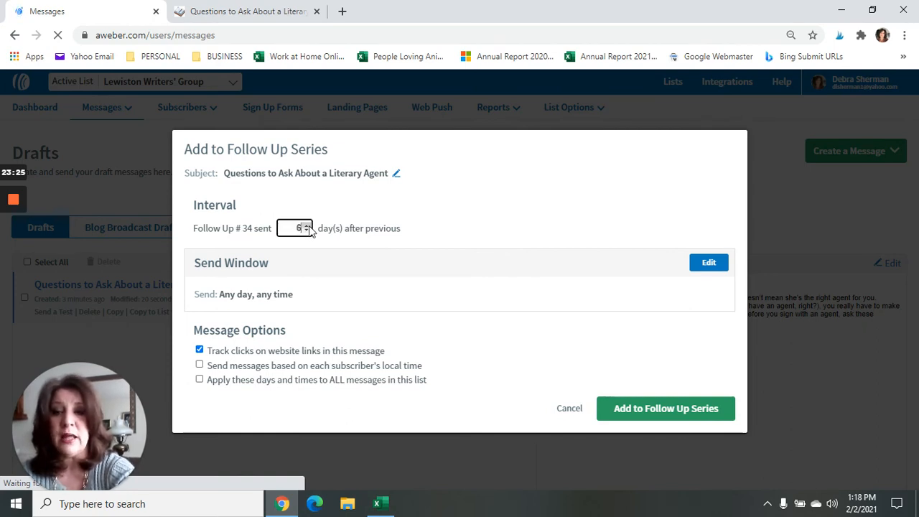
{"action": "left_click", "coordinate": [308, 226]}
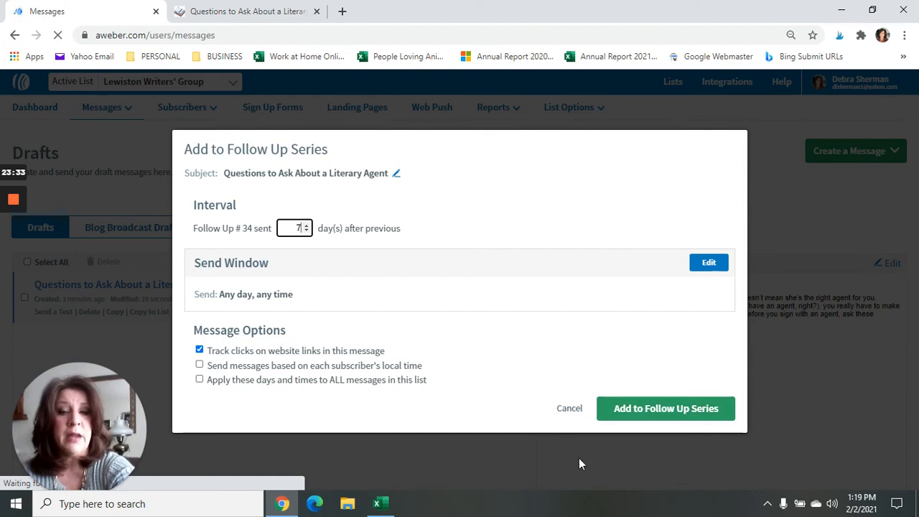
{"action": "left_click", "coordinate": [645, 412]}
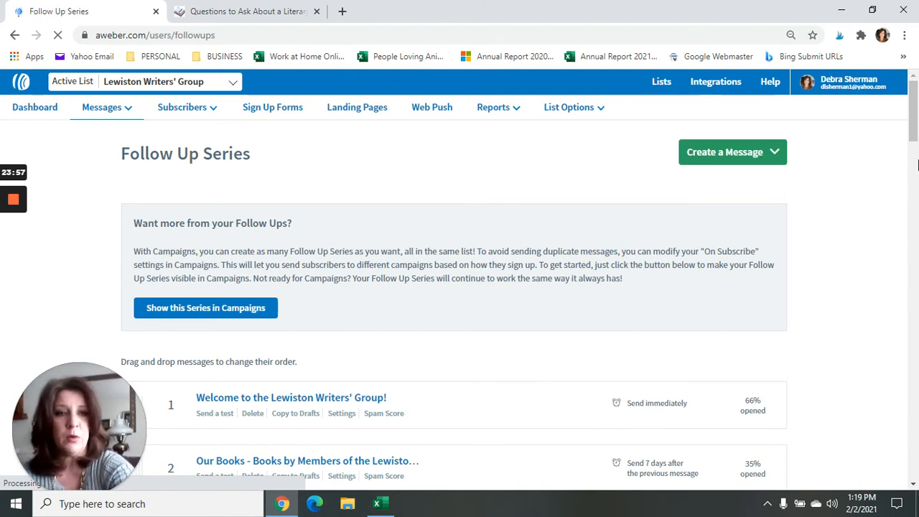
Delete the "Questions to Ask About a Literary Agent" message from the end of the follow-up series.
{"action": "left_click_drag", "start_coordinate": [914, 129], "coordinate": [915, 431]}
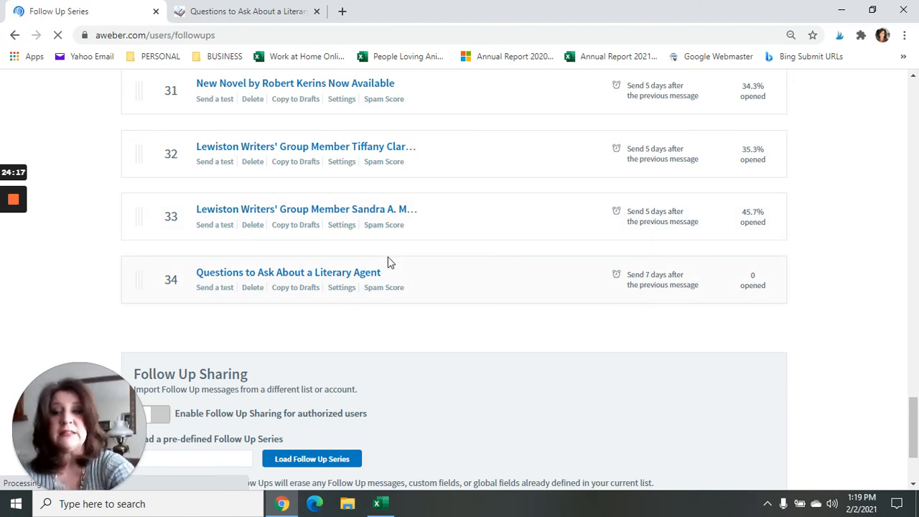
{"action": "left_click", "coordinate": [253, 288]}
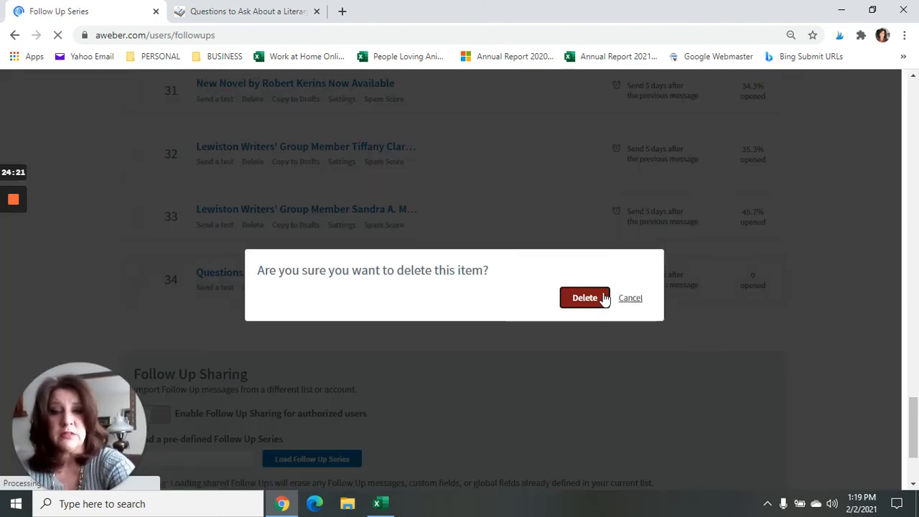
{"action": "left_click", "coordinate": [596, 297]}
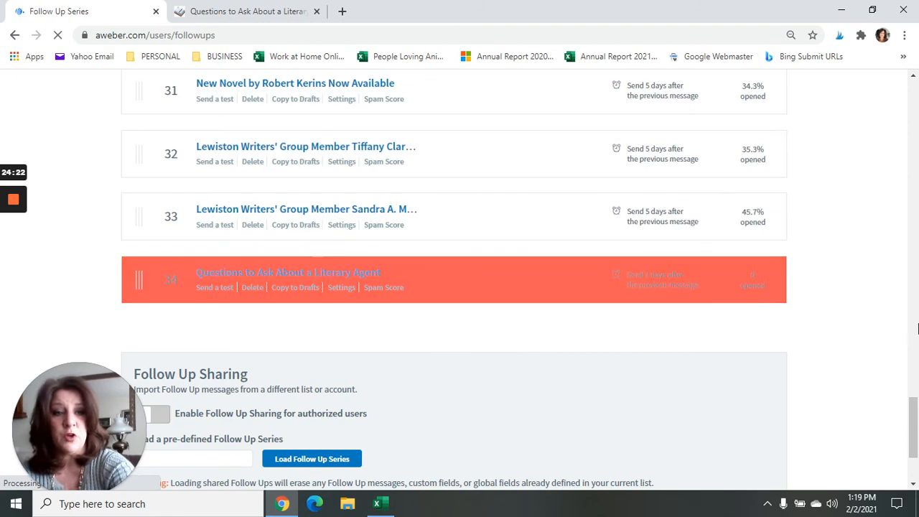
{"action": "left_click_drag", "start_coordinate": [916, 427], "coordinate": [916, 106]}
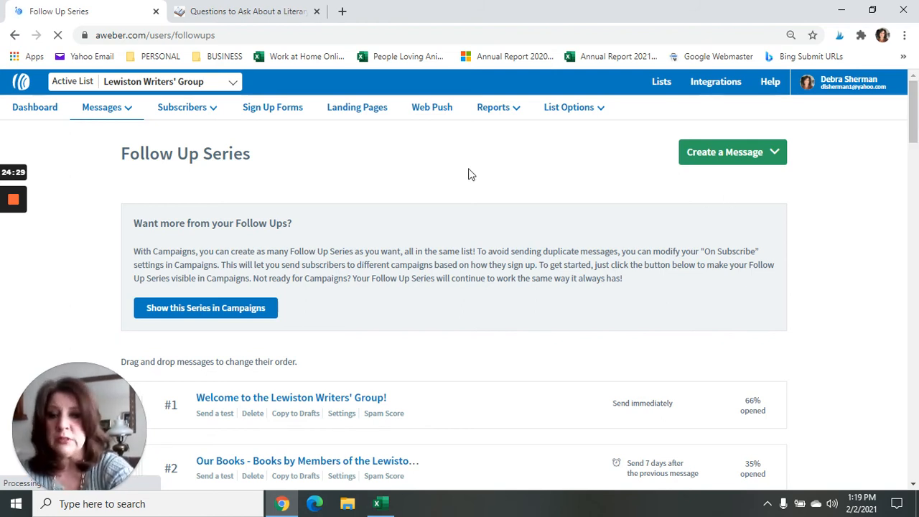
{"action": "left_click", "coordinate": [109, 114]}
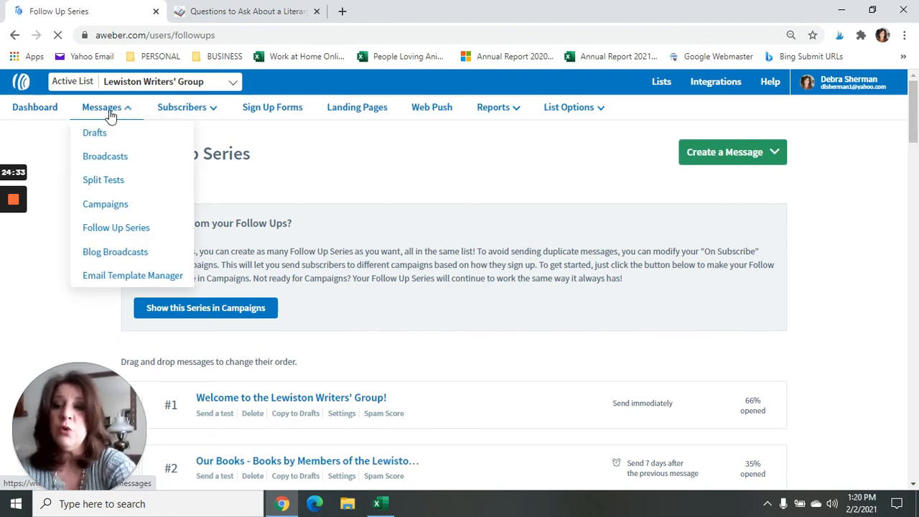
{"action": "left_click", "coordinate": [117, 204]}
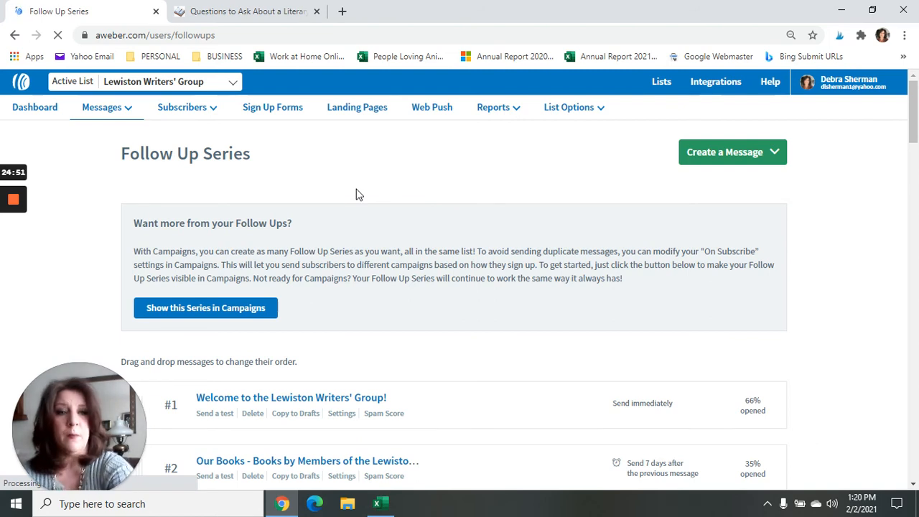
{"action": "mouse_move", "coordinate": [915, 120]}
{"action": "left_mouse_down"}
{"action": "mouse_move", "coordinate": [915, 164]}
{"action": "mouse_move", "coordinate": [916, 108]}
{"action": "left_mouse_up"}
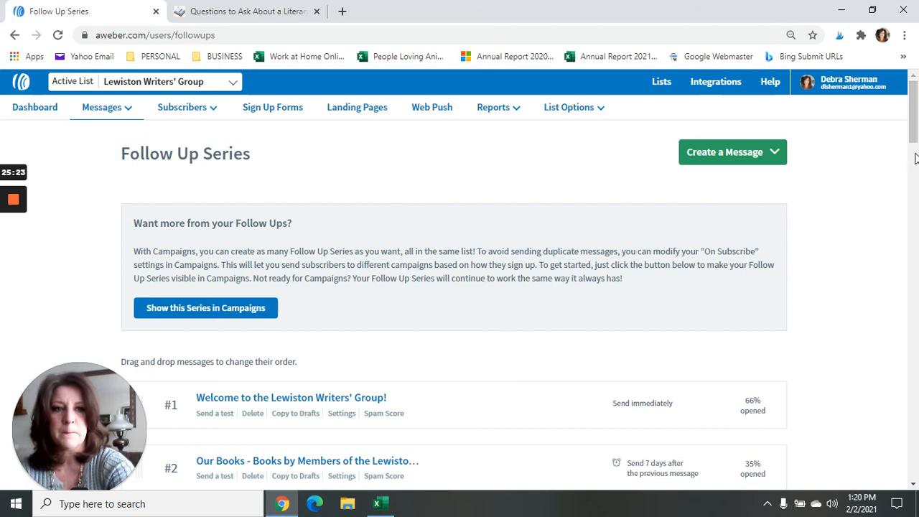
{"action": "left_click_drag", "start_coordinate": [72, 479], "coordinate": [98, 434]}
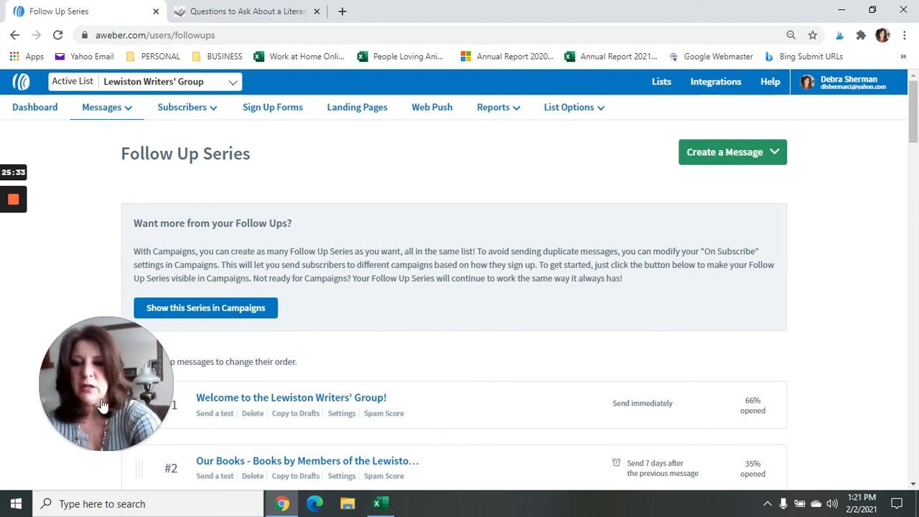
{"action": "left_click_drag", "start_coordinate": [103, 406], "coordinate": [126, 366]}
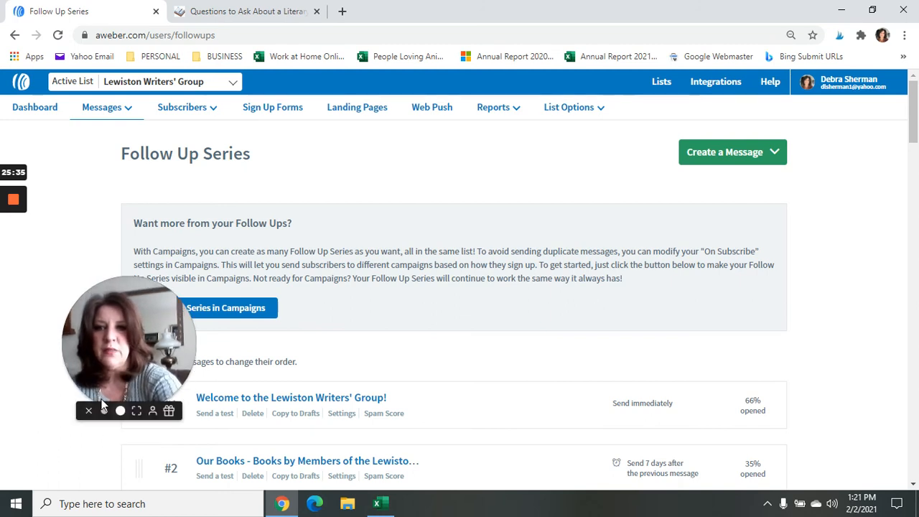
{"action": "left_click", "coordinate": [136, 412]}
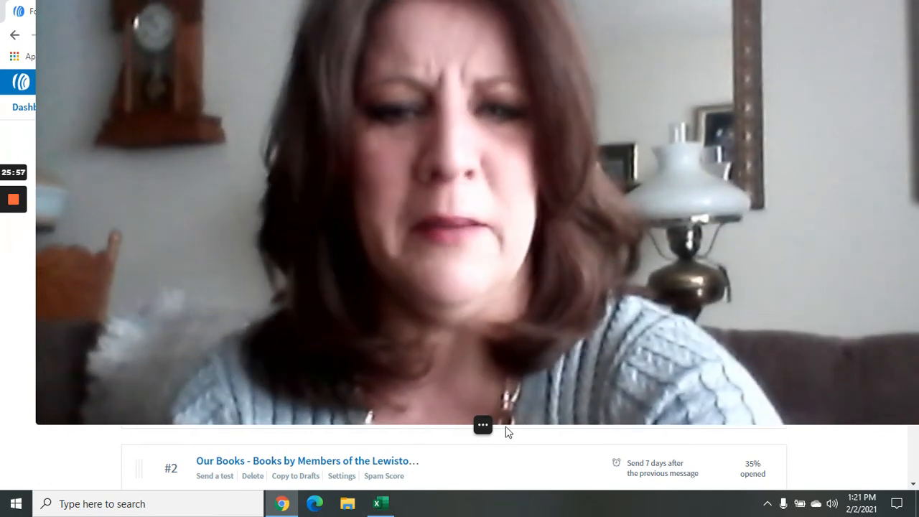
{"action": "mouse_move", "coordinate": [483, 426]}
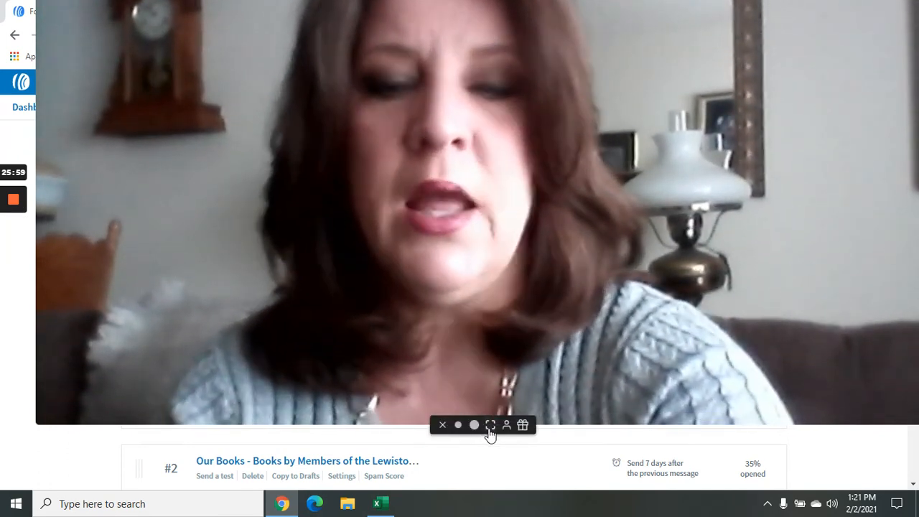
{"action": "left_click", "coordinate": [488, 428]}
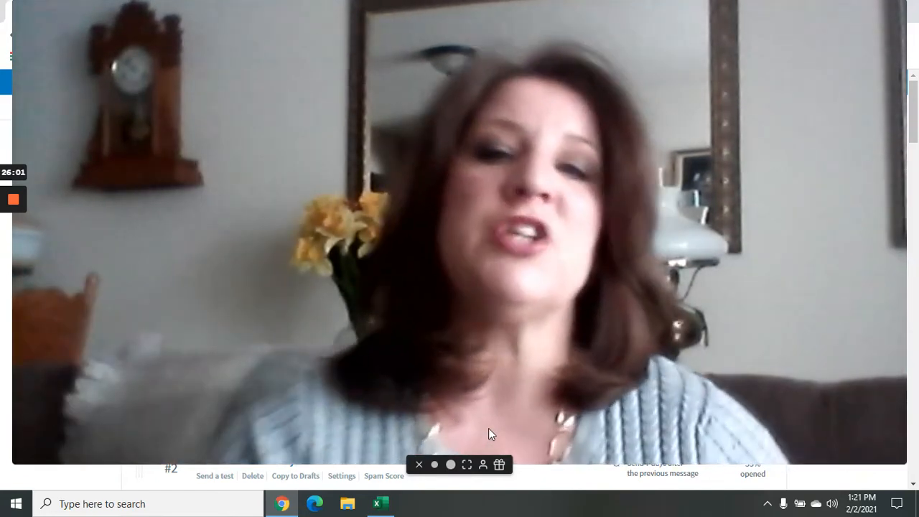